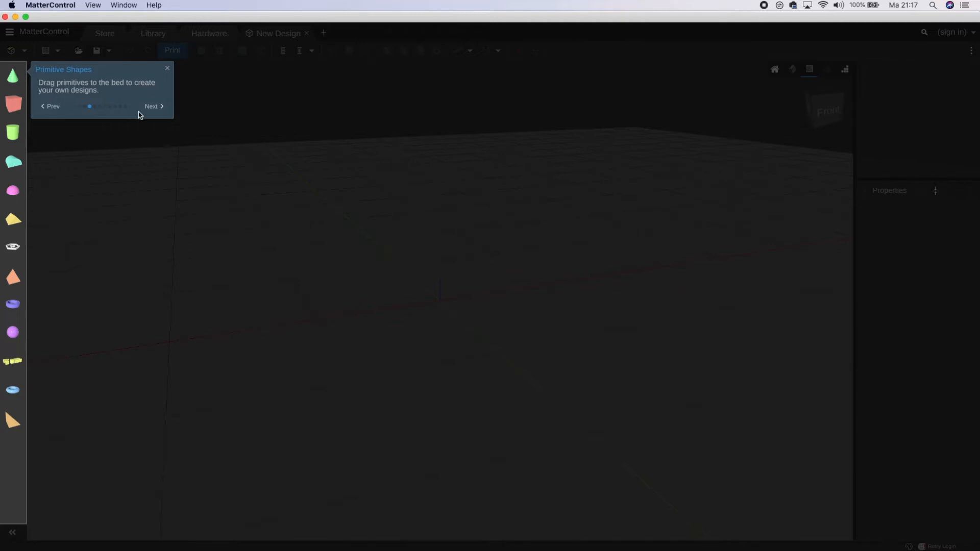
Read through the introductory interface tour from primitive shapes to themes, and close it.
left_click(153, 107)
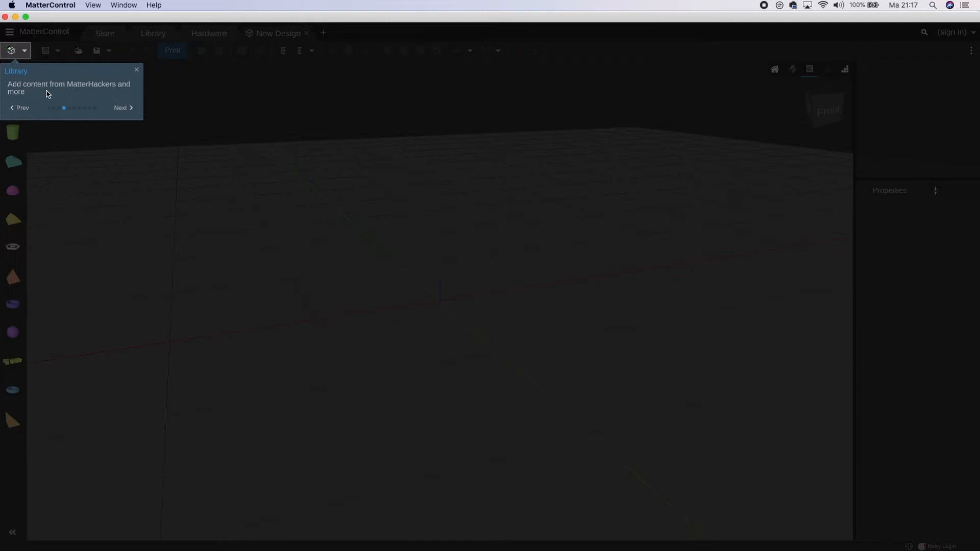
left_click(126, 109)
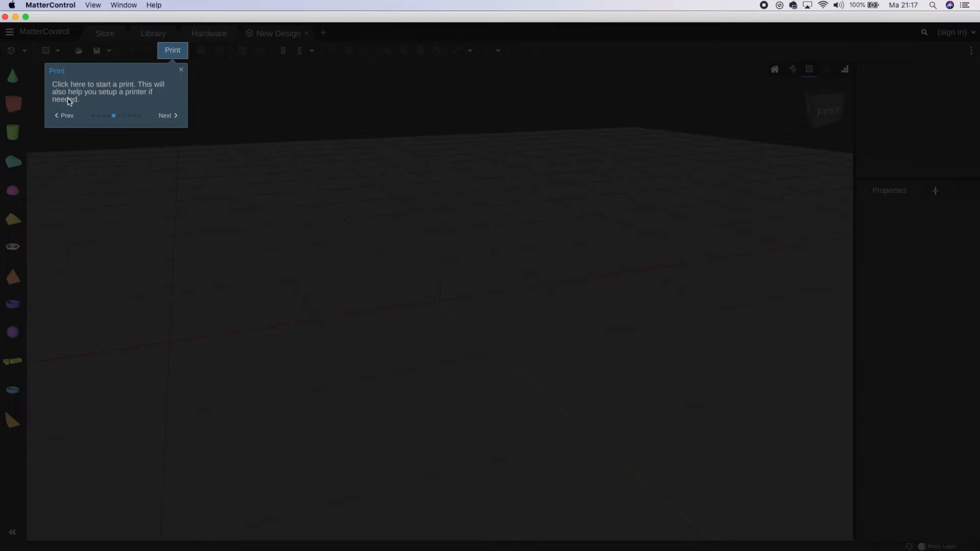
left_click(164, 116)
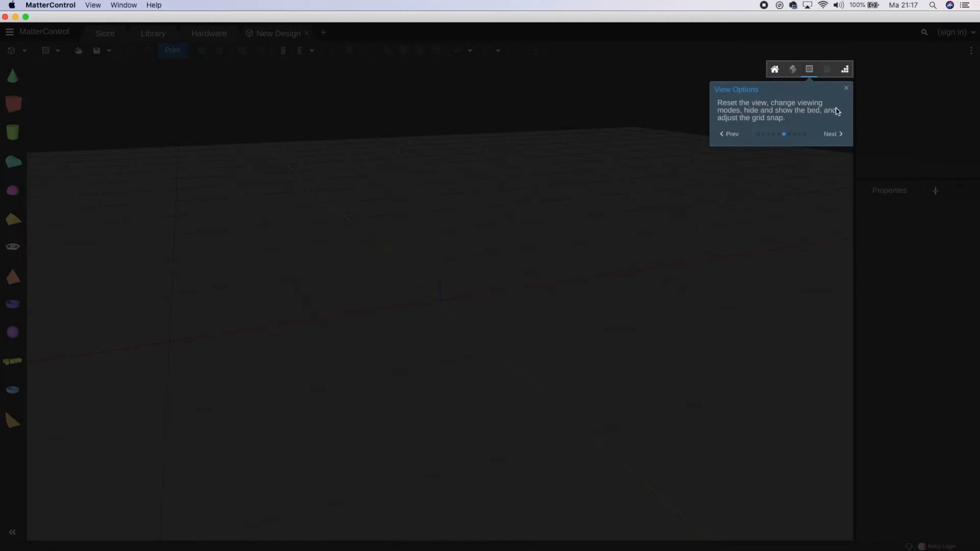
left_click(831, 134)
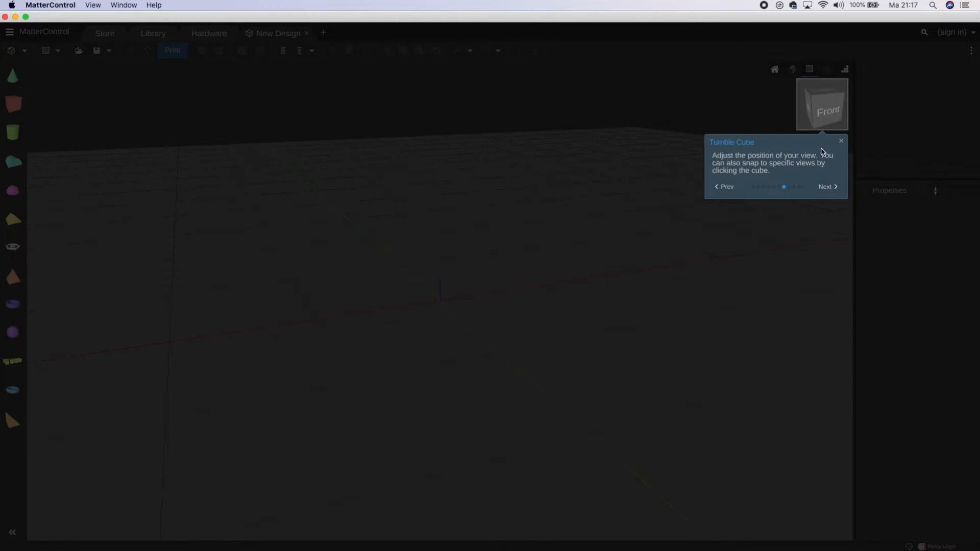
left_click(827, 187)
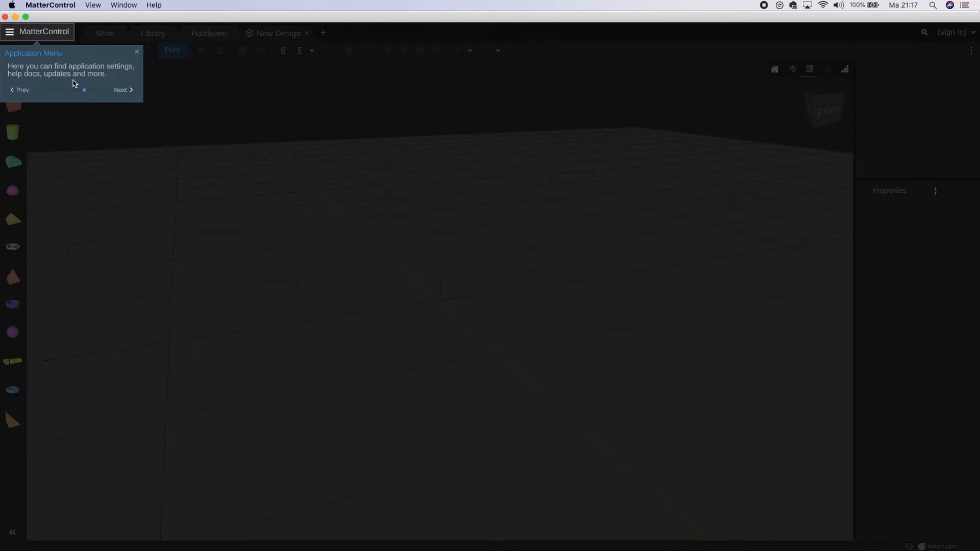
left_click(122, 90)
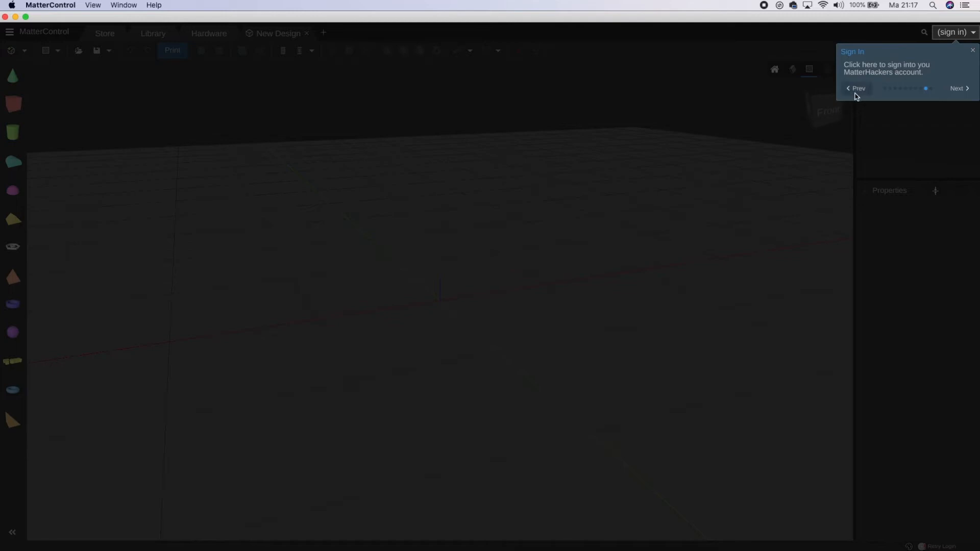
left_click(957, 91)
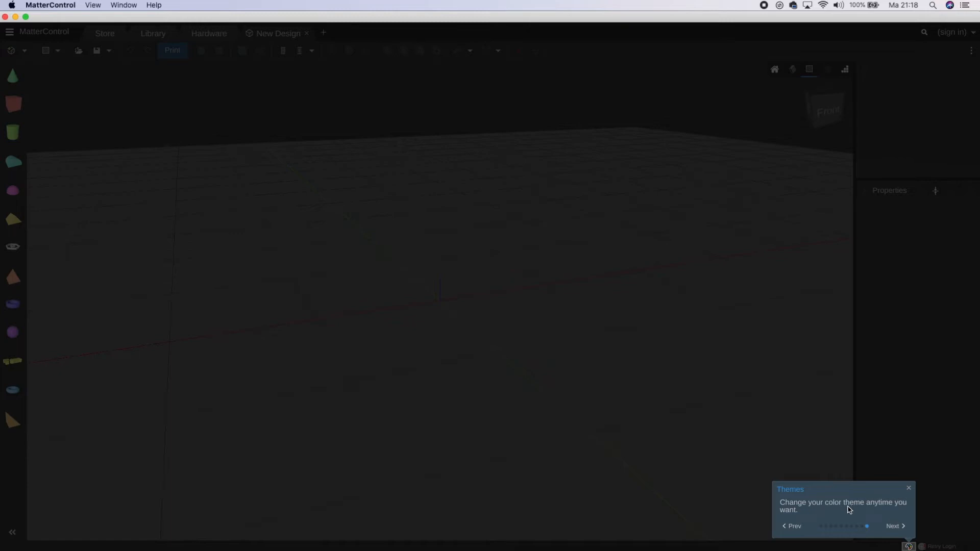
left_click(895, 527)
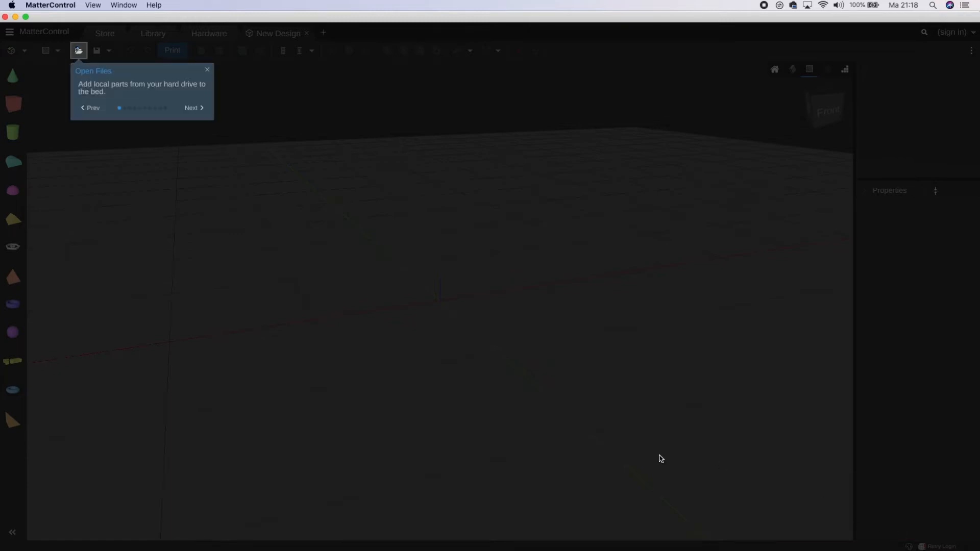
left_click(206, 69)
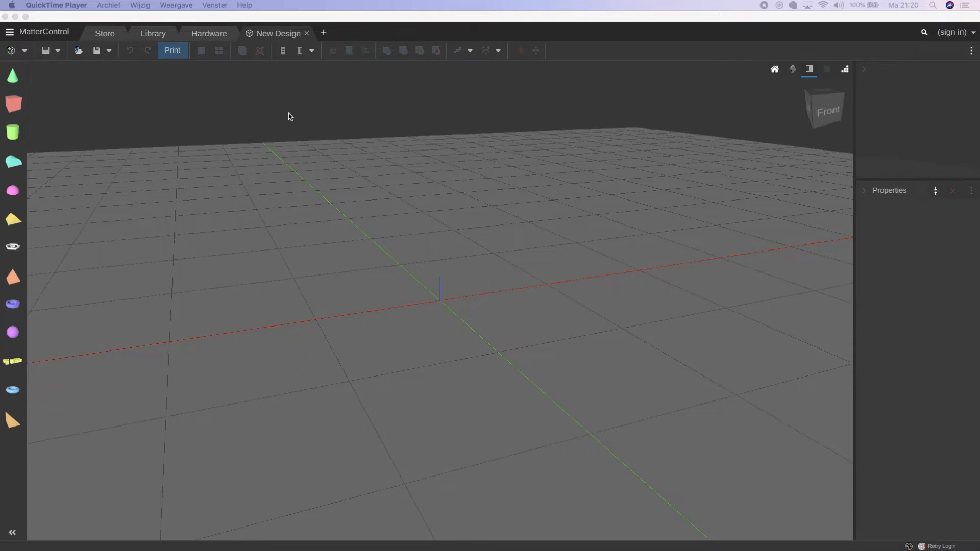
Start a new printer in the hardware inventory and choose the Creality Ender 3 model for it.
left_click(209, 35)
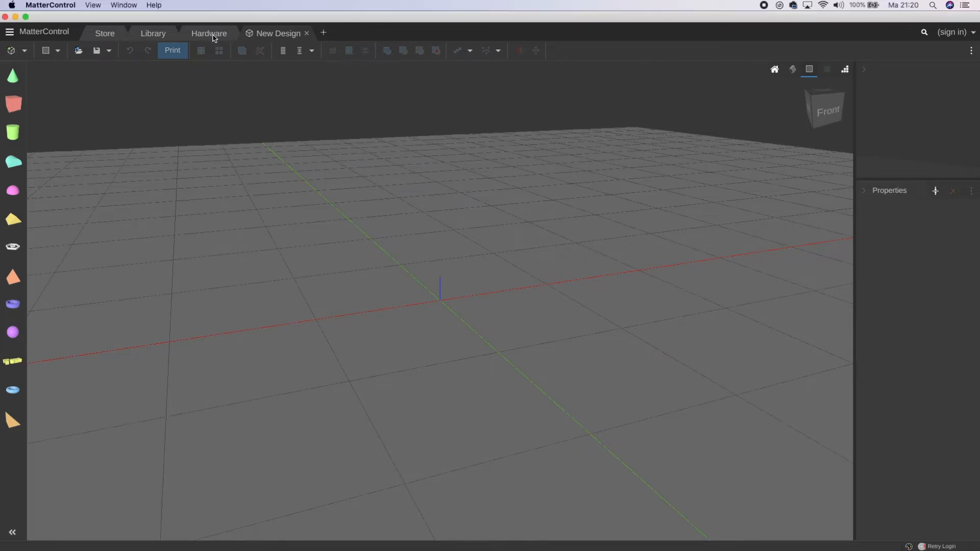
left_click(213, 36)
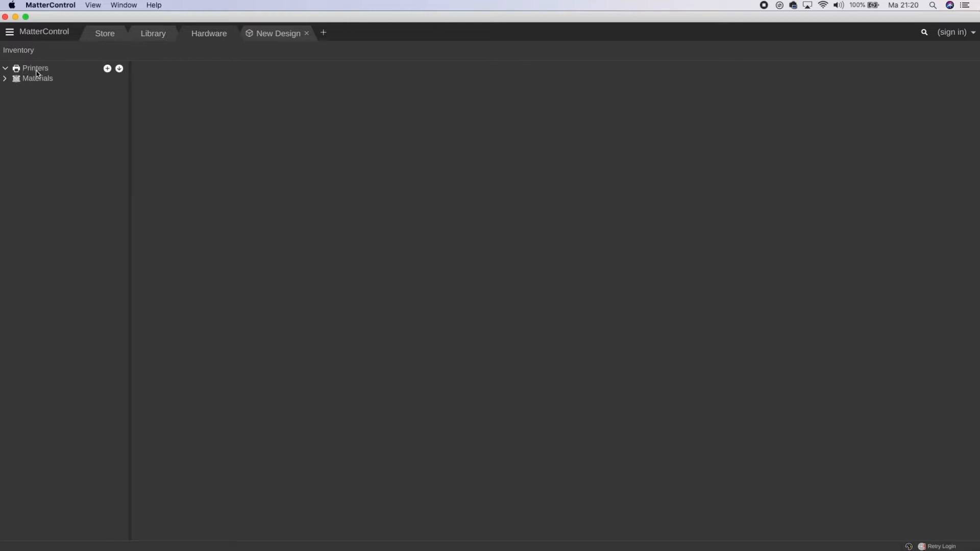
left_click(107, 69)
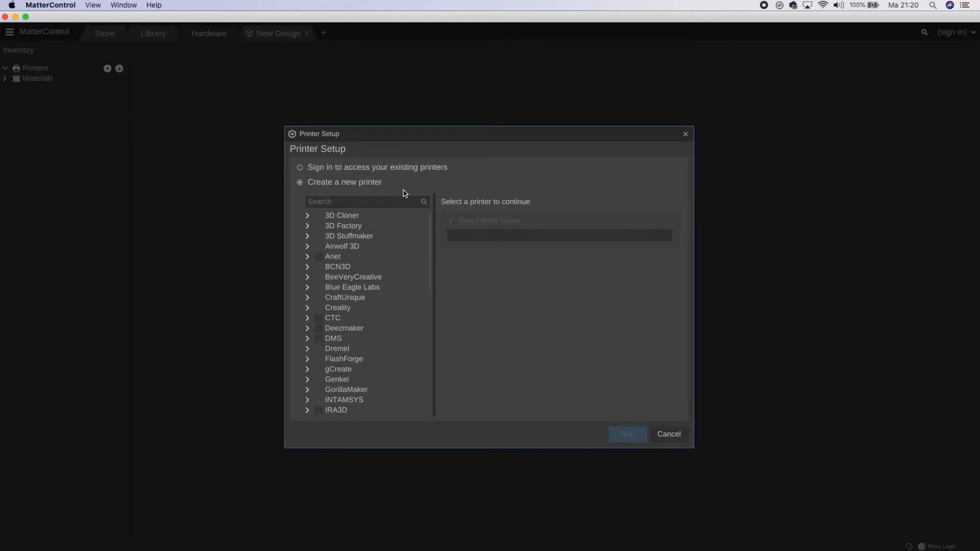
left_click(353, 200)
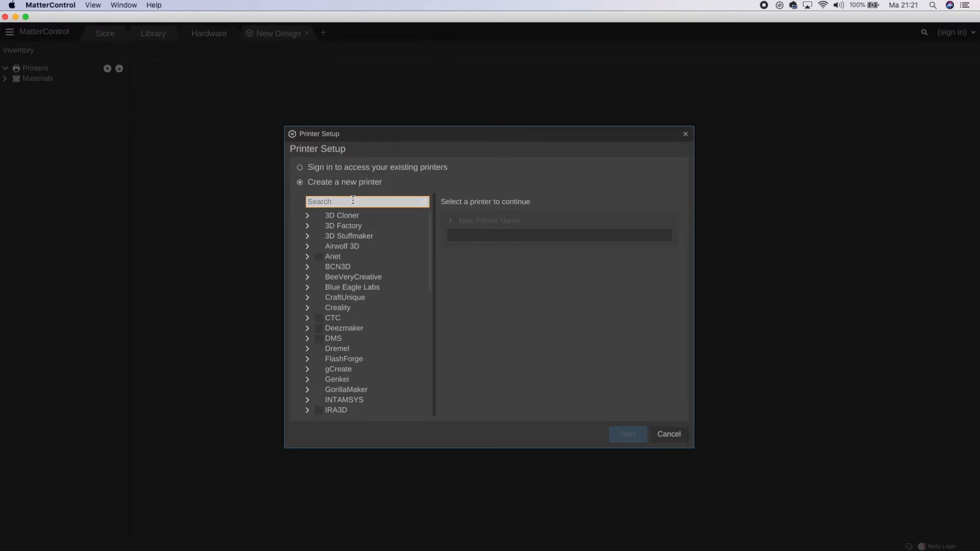
left_click(308, 308)
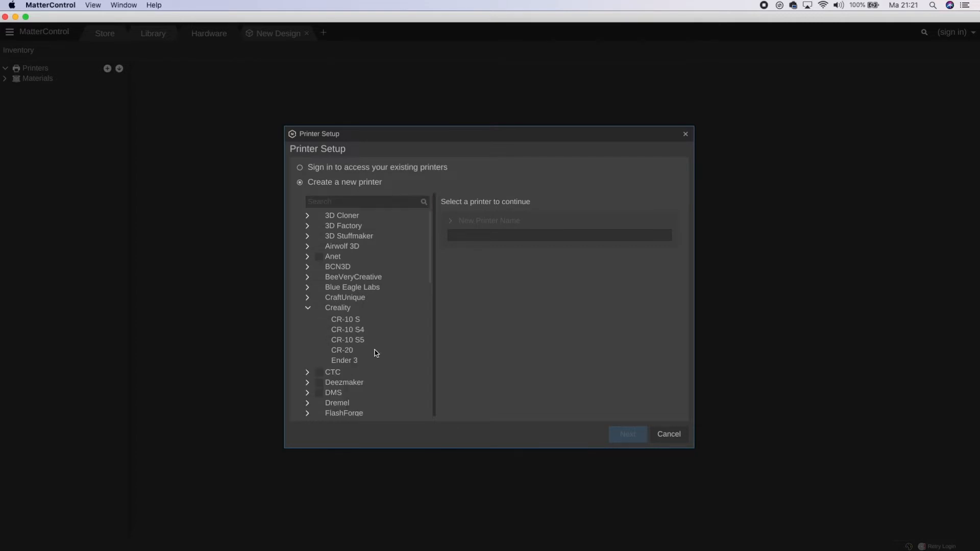
left_click(352, 361)
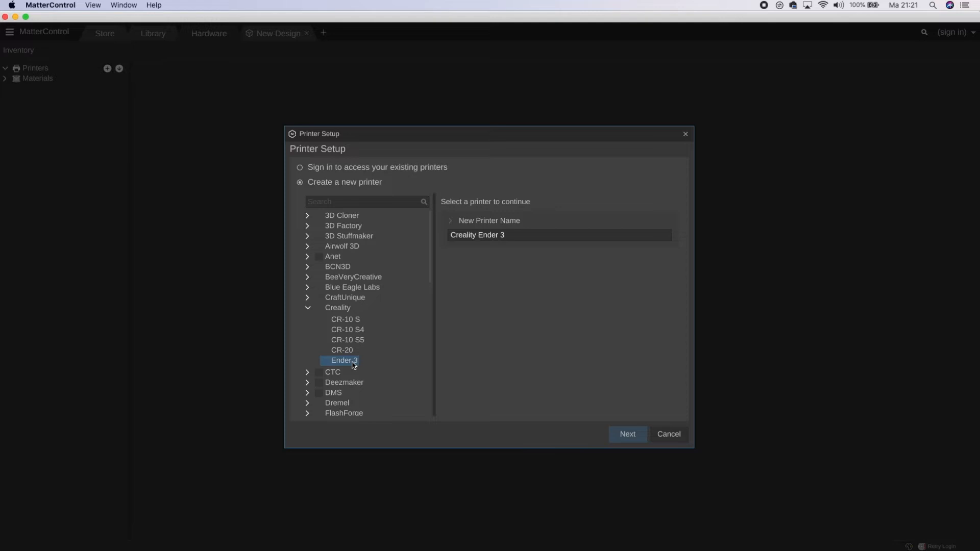
Name the new printer Creality Ender 3 pro and finish creating it, skipping the connection setup.
left_click(526, 236)
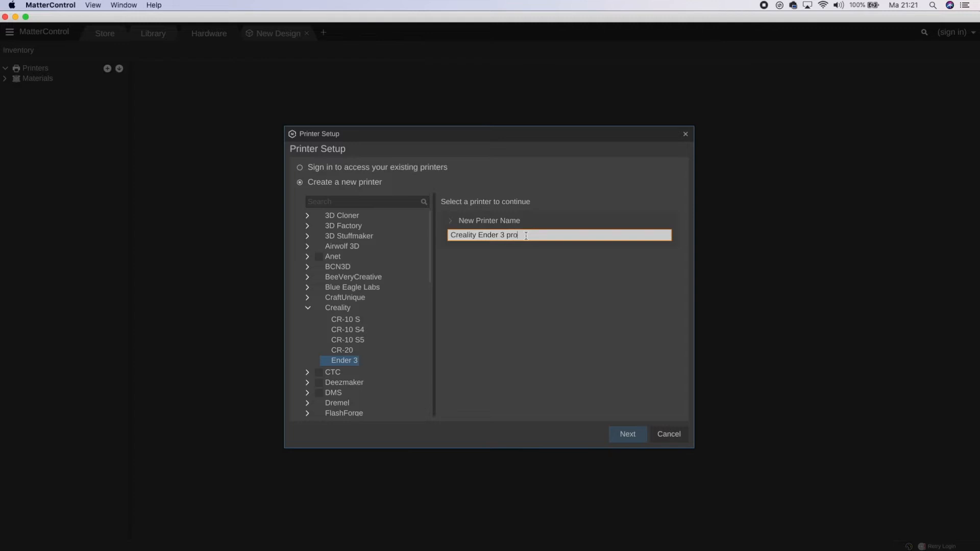
left_click(629, 434)
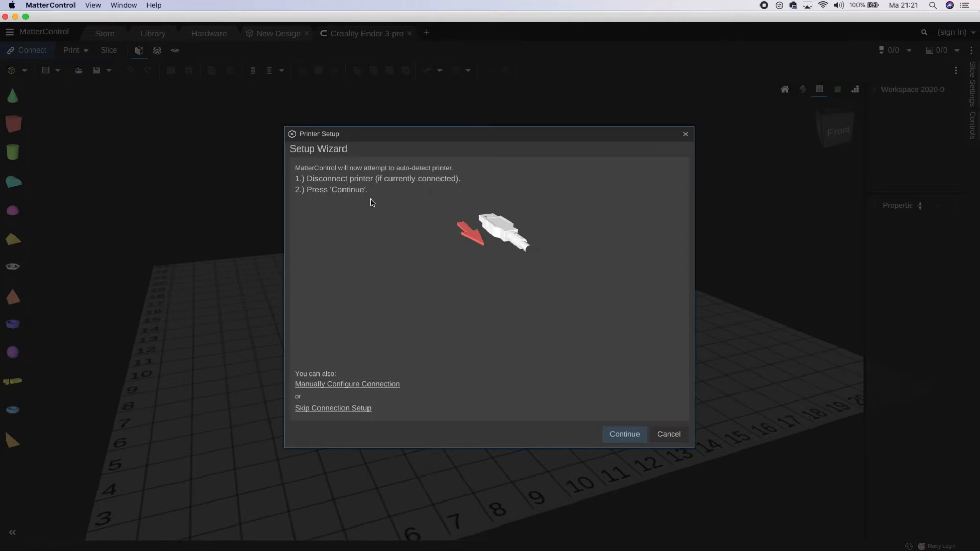
left_click(319, 408)
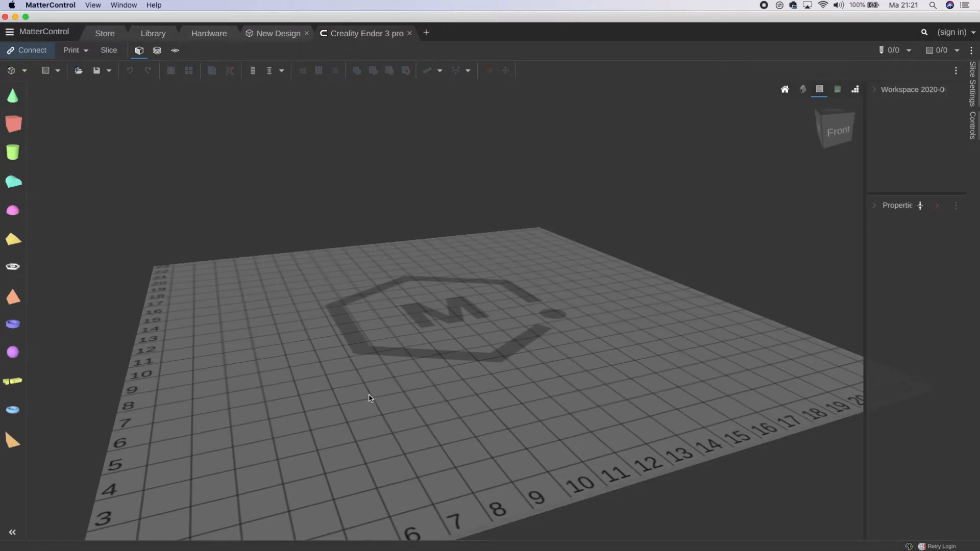
Inspect the empty print bed from several angles, including straight from above, and restore the default view.
right_click_drag(423, 389, 435, 408)
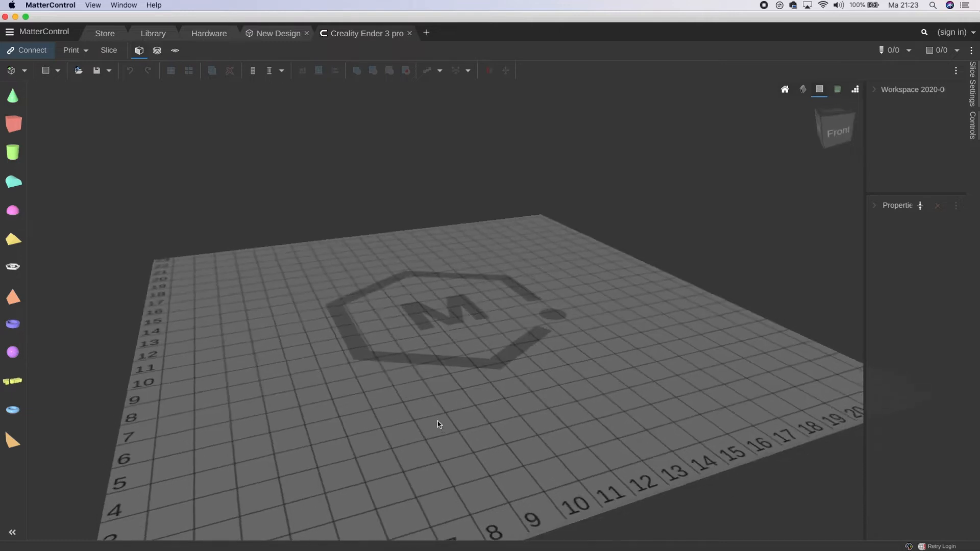
right_click_drag(437, 422, 324, 396)
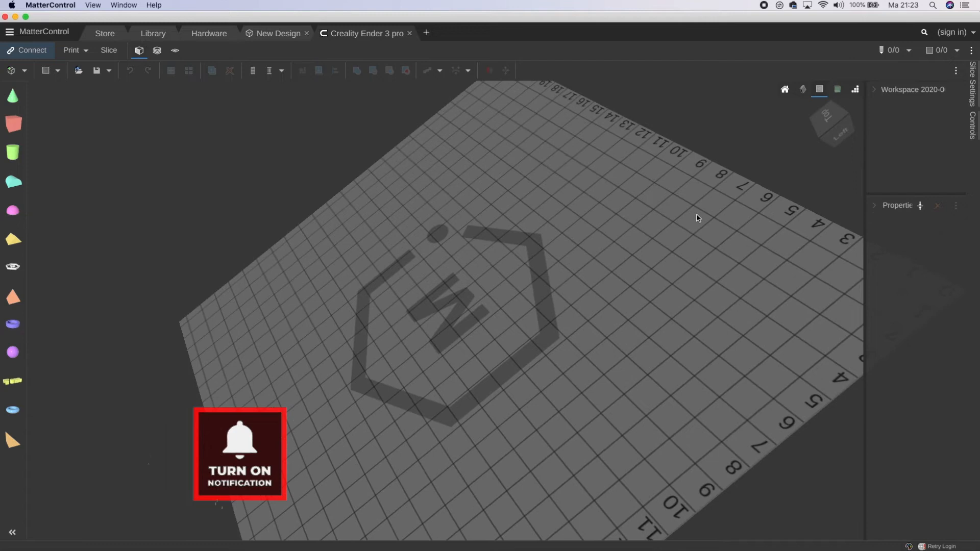
left_click(828, 118)
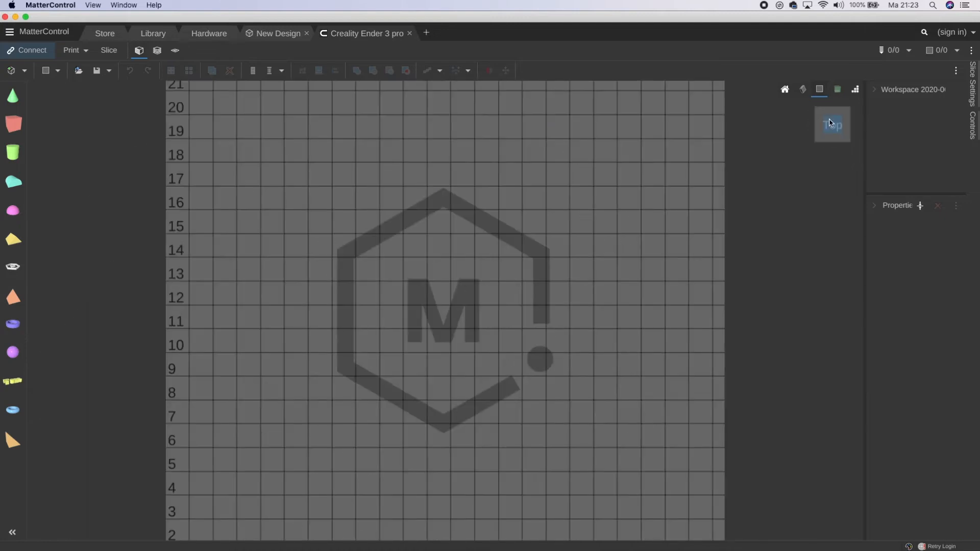
left_click_drag(829, 132, 797, 142)
left_click(819, 129)
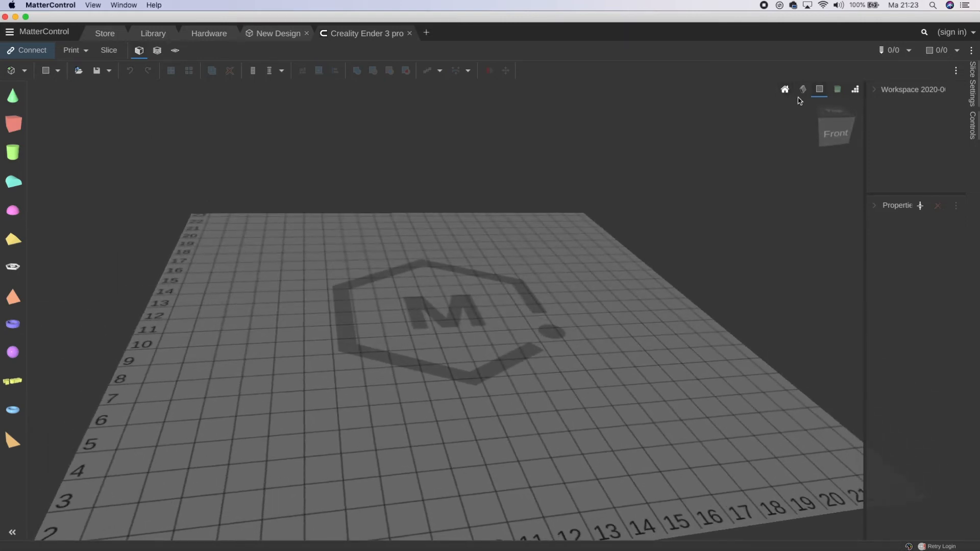
left_click(785, 92)
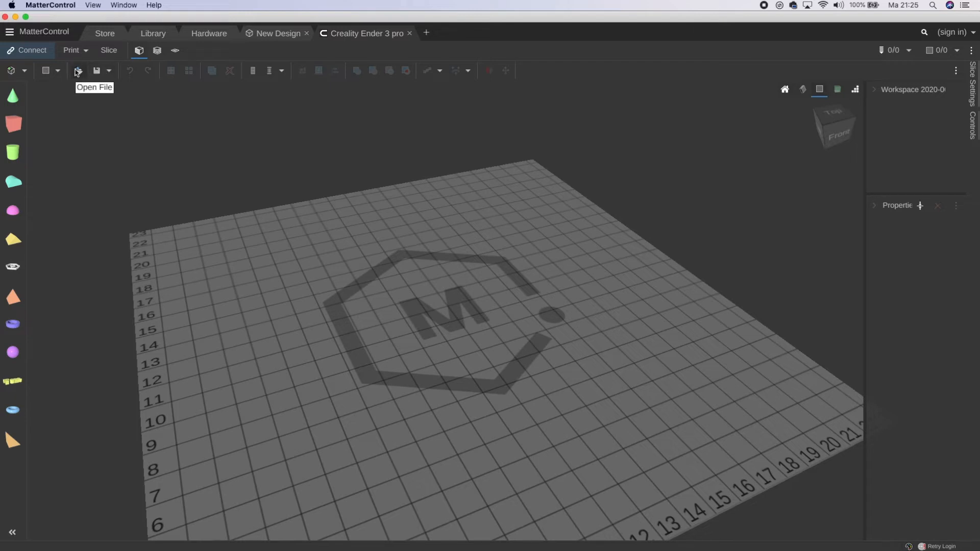
Open 3DBenchy.stl from the files folder inside Benchy Boat onto the print bed.
left_click(77, 72)
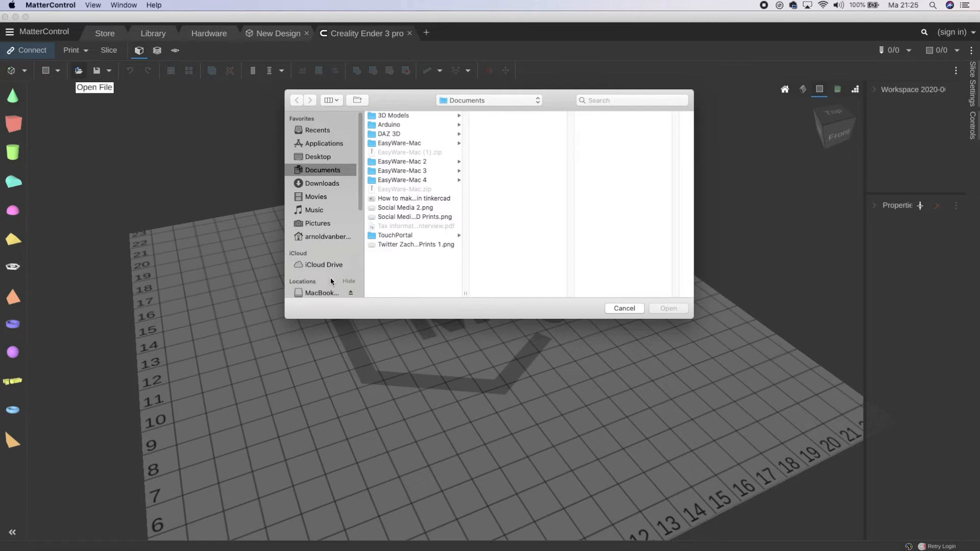
scroll(330, 277, "down", 2)
left_click(324, 262)
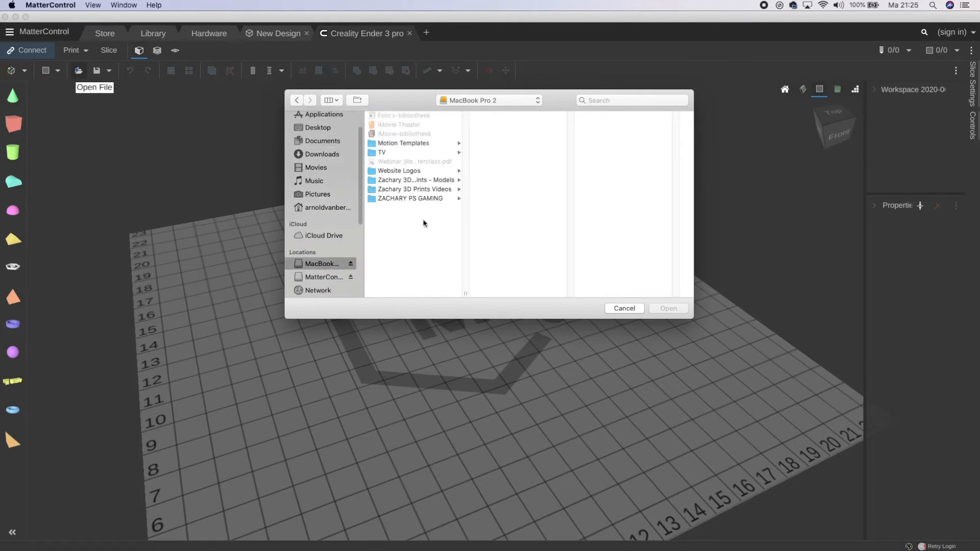
left_click(428, 181)
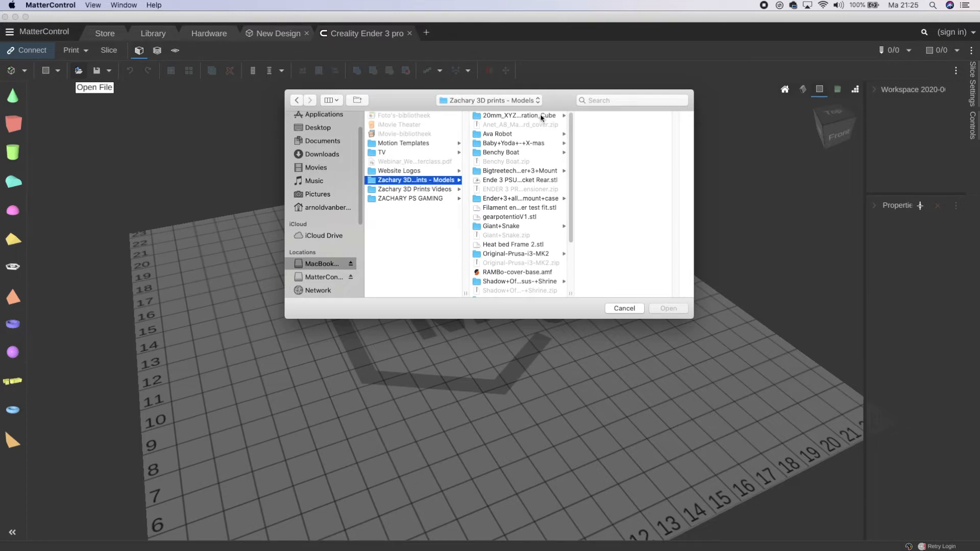
left_click(520, 152)
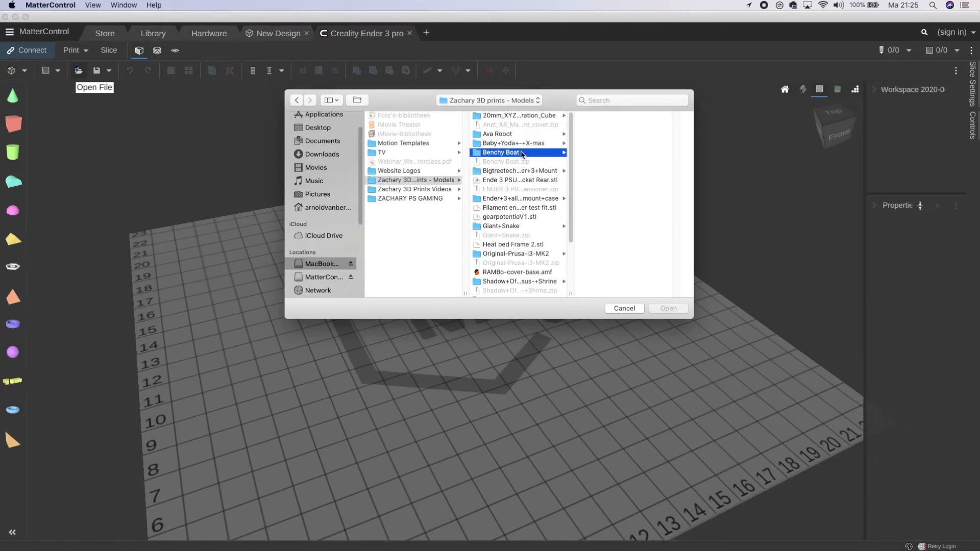
left_click(605, 117)
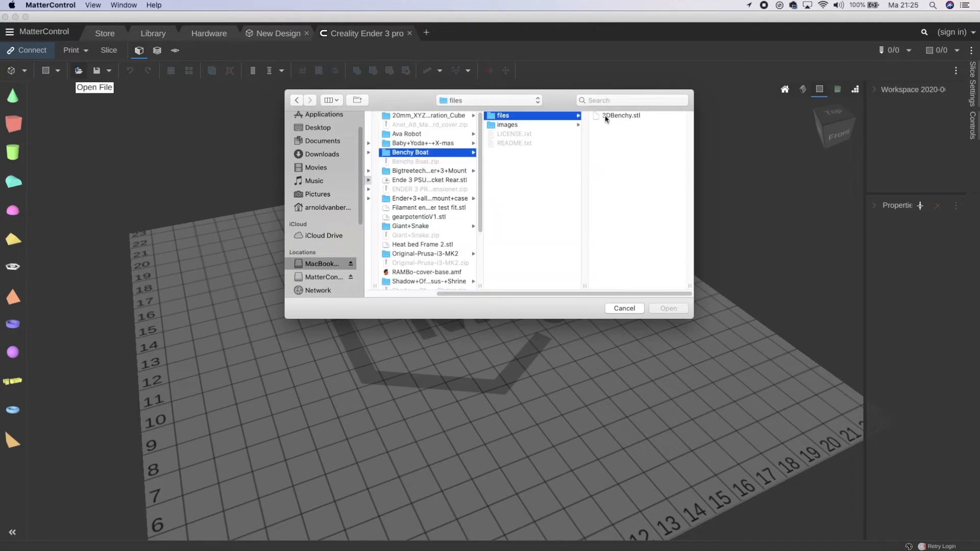
double_click(609, 116)
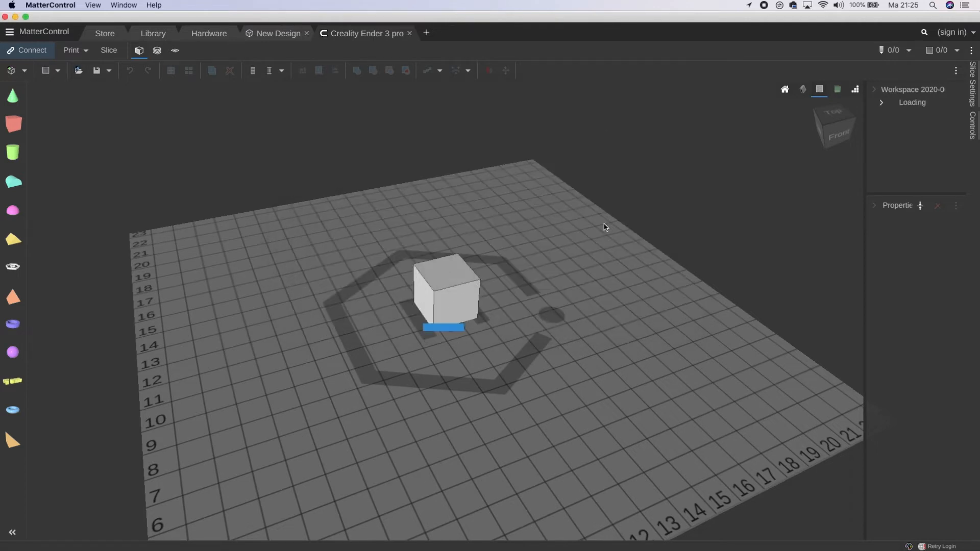
Select the boat model and move it slightly toward the front-left corner of the print bed.
left_click(520, 315)
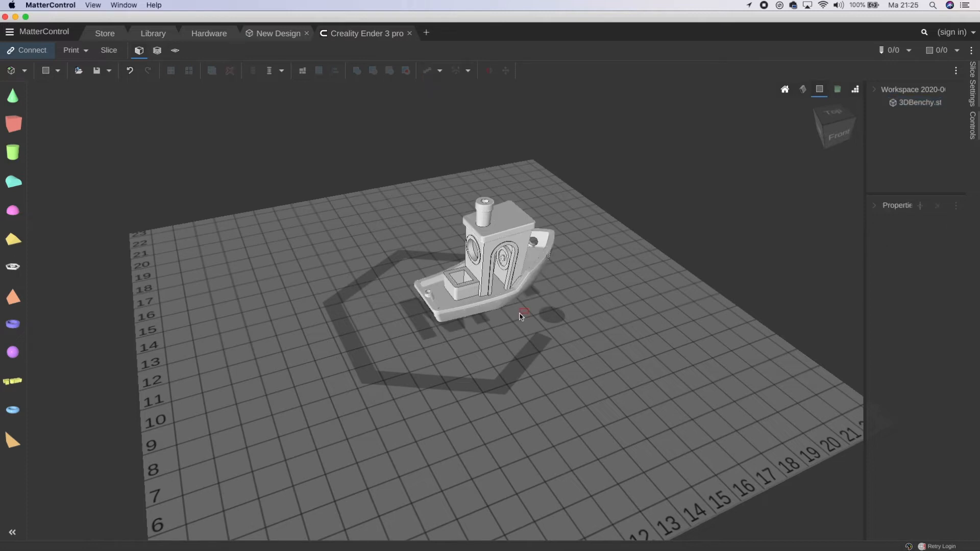
left_click(486, 294)
mouse_move(535, 304)
right_mouse_down()
mouse_move(527, 310)
mouse_move(537, 295)
mouse_move(533, 302)
right_mouse_up()
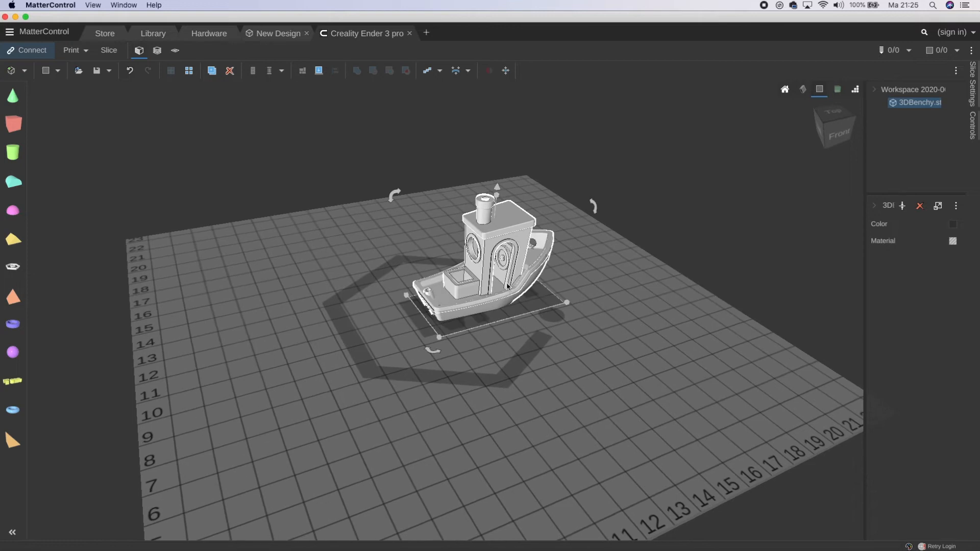
left_click_drag(480, 300, 442, 317)
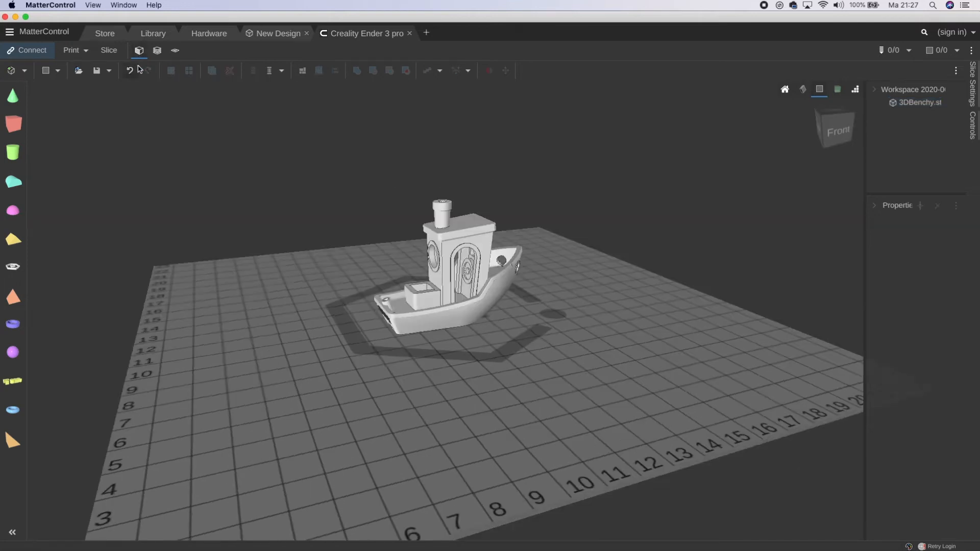
Slice the boat and preview its layers up to layer 240, with the print details expanded.
left_click(109, 51)
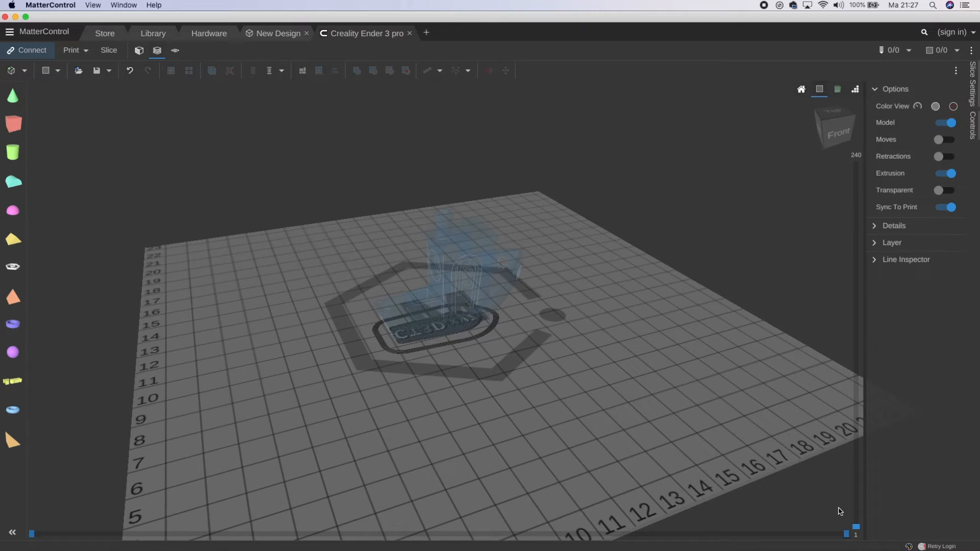
left_click_drag(858, 529, 821, 163)
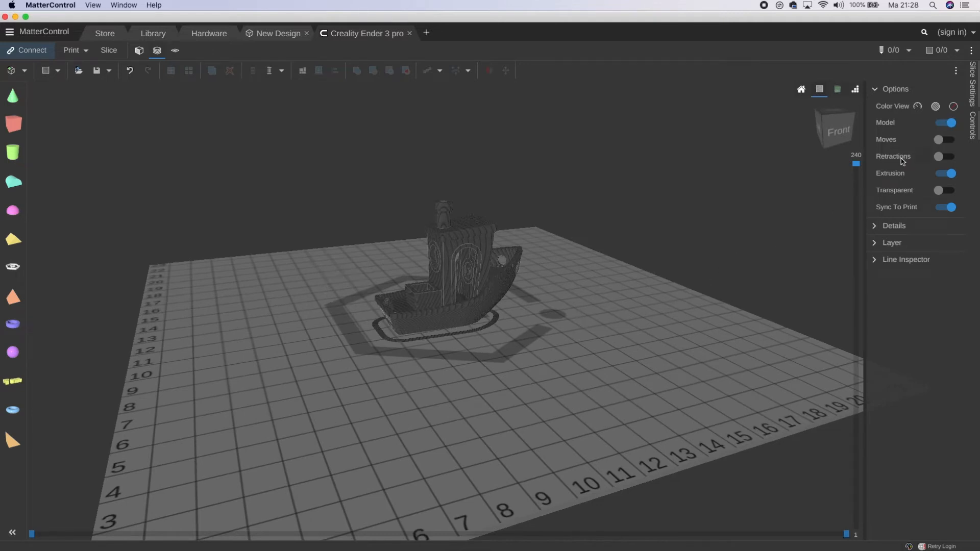
left_click(875, 228)
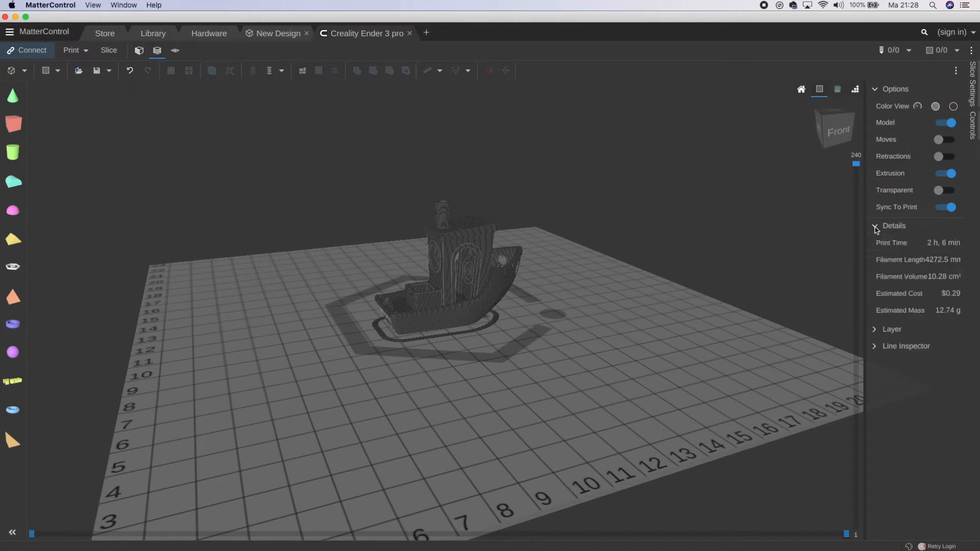
Review the layer and line inspector details of the sliced boat, widening the details area so the values are fully readable.
left_click(876, 332)
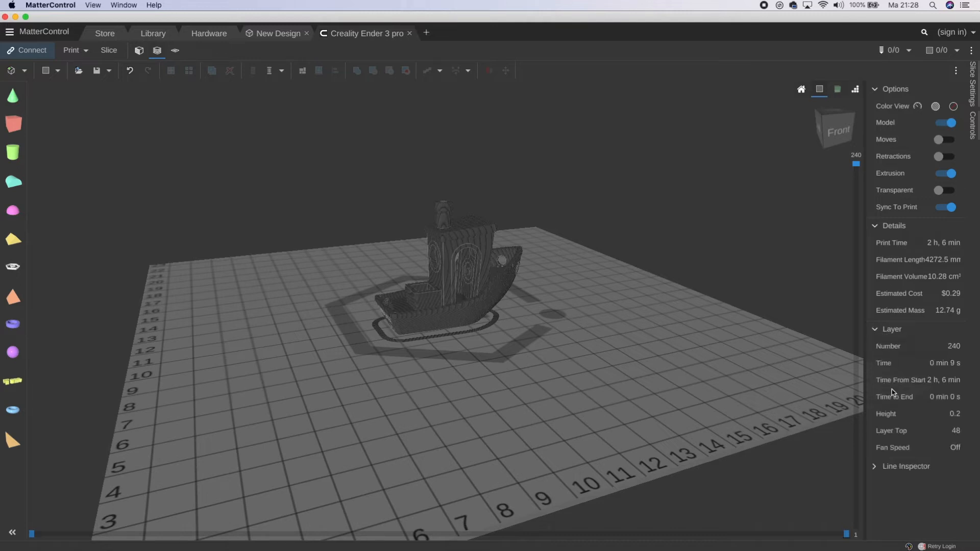
left_click(875, 466)
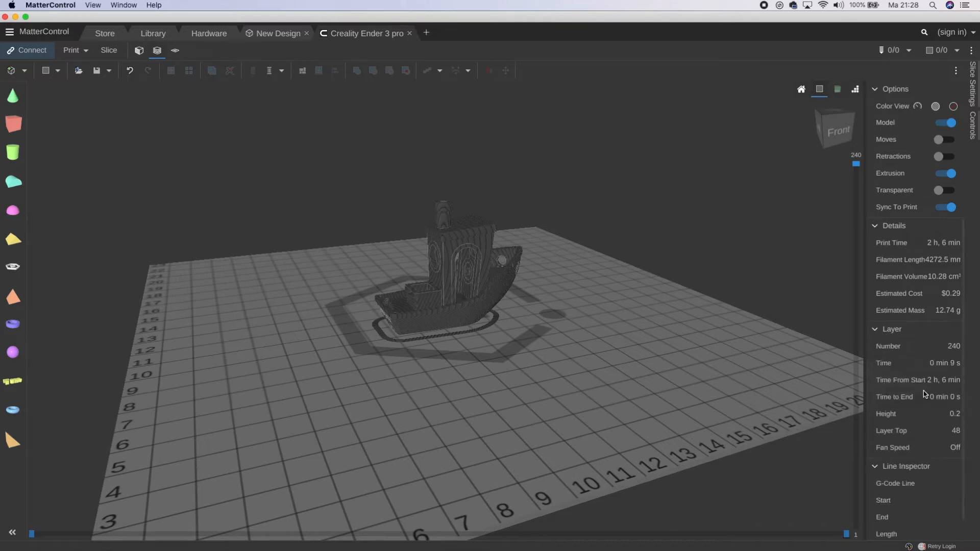
scroll(916, 420, "down", 1)
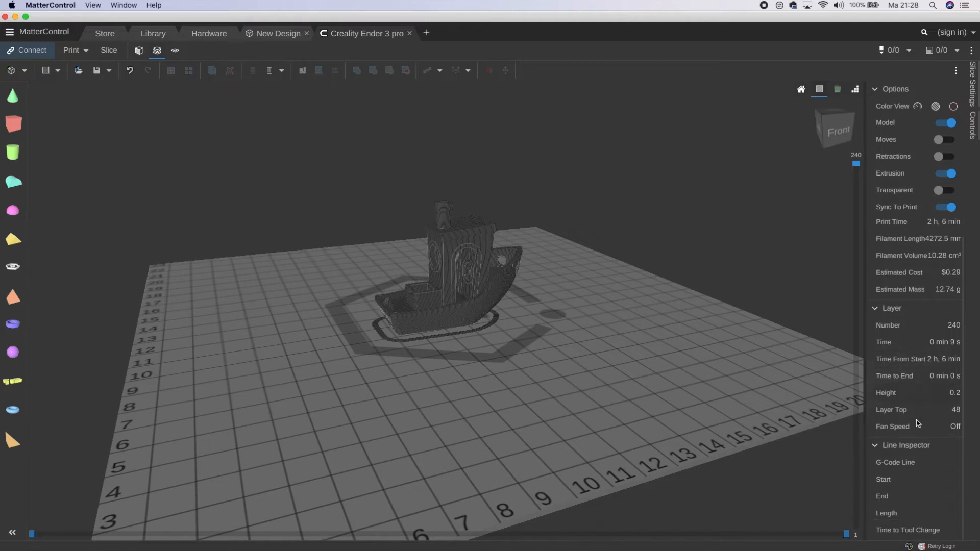
left_click_drag(864, 342, 790, 340)
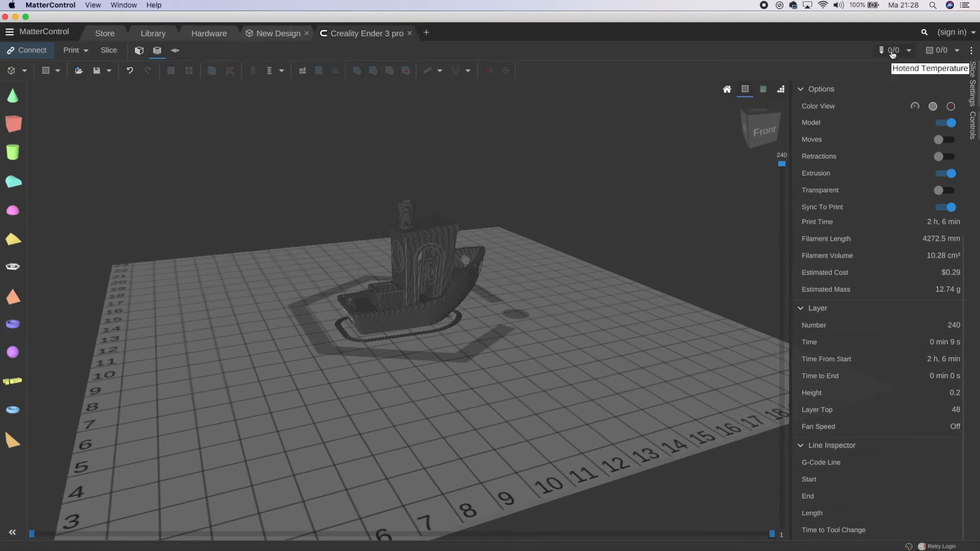
Check the hotend temperature and material options, along with the heated bed options.
left_click(908, 51)
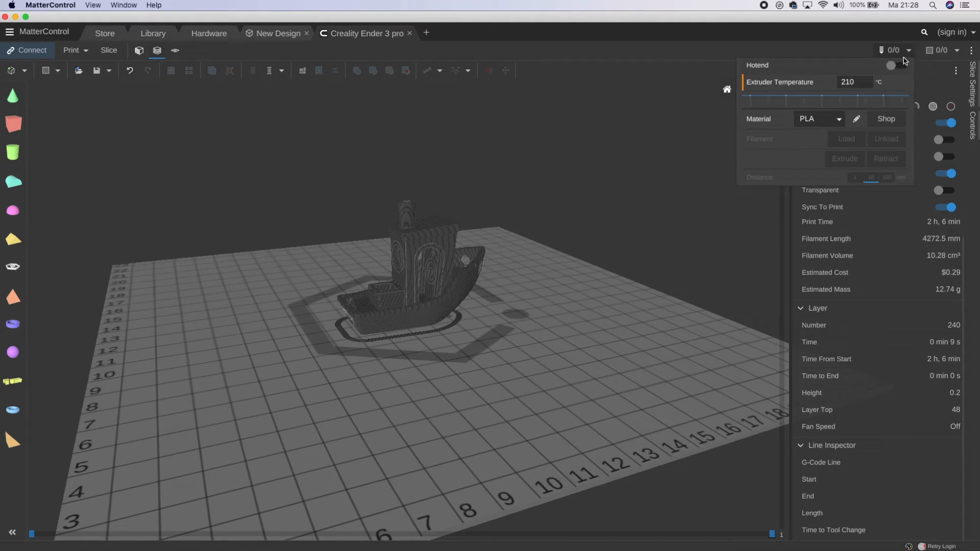
left_click(956, 52)
left_click(955, 53)
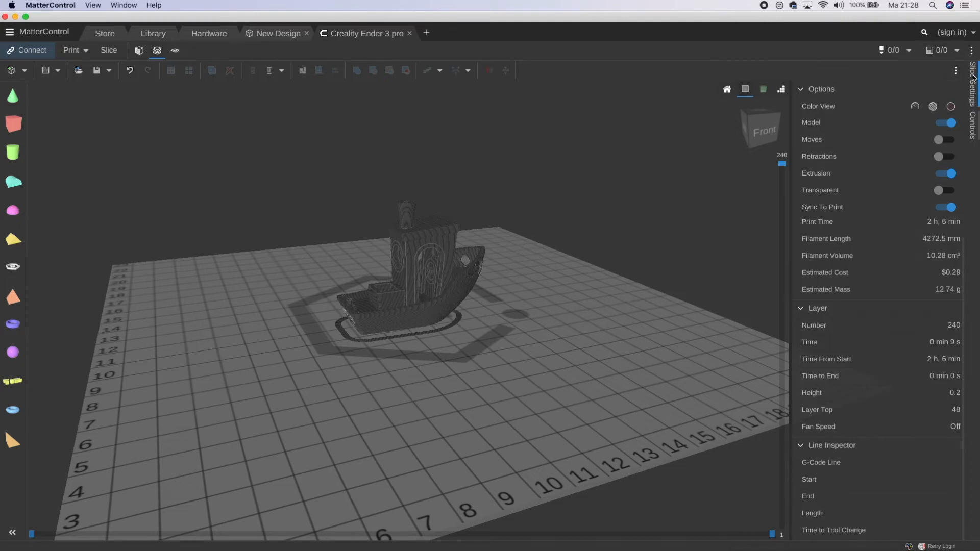
Open the slice settings, keep the Standard quality preset and examine the material choices without changing PLA.
left_click(973, 77)
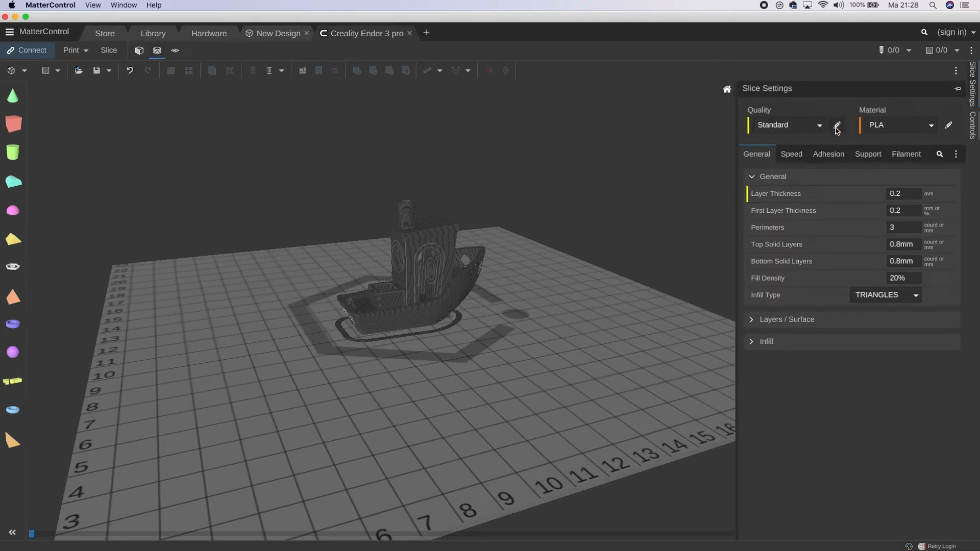
left_click(820, 126)
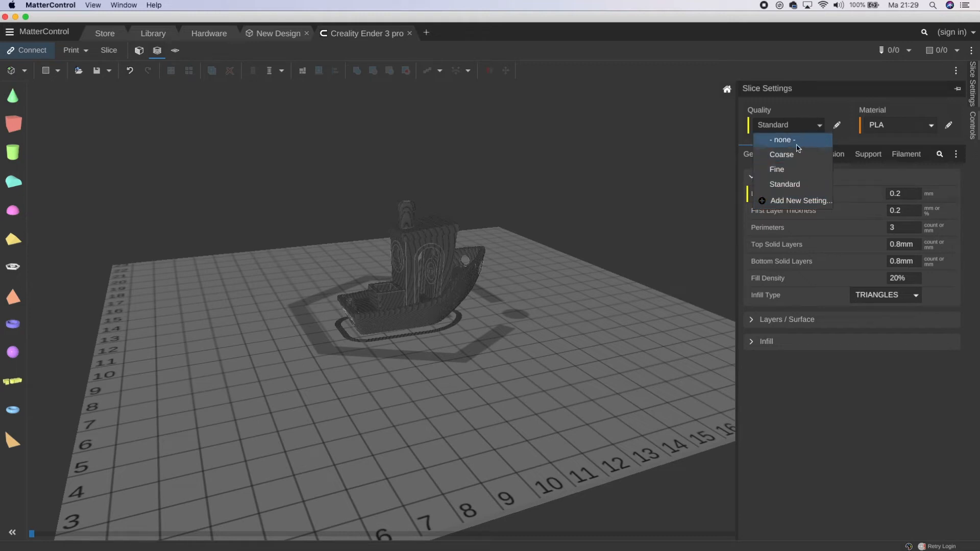
left_click(796, 185)
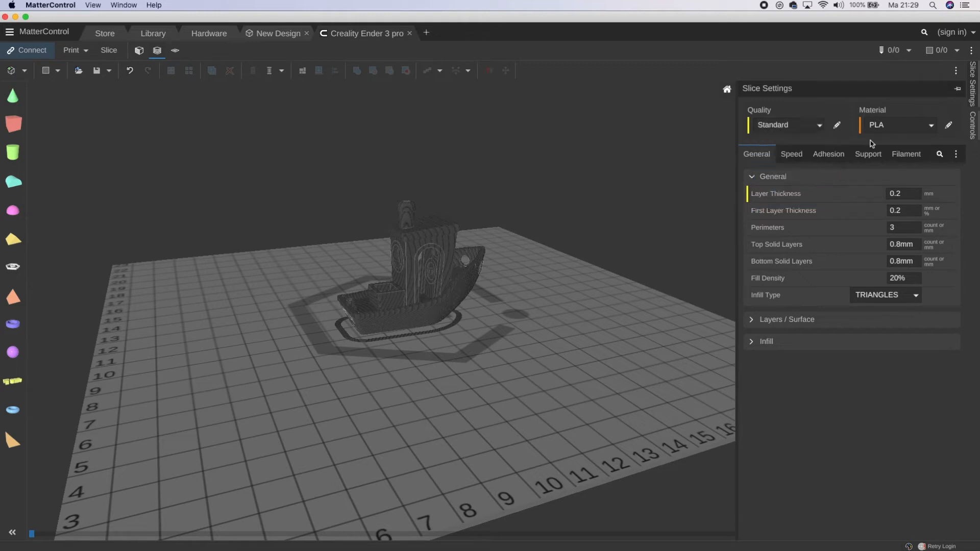
left_click(932, 127)
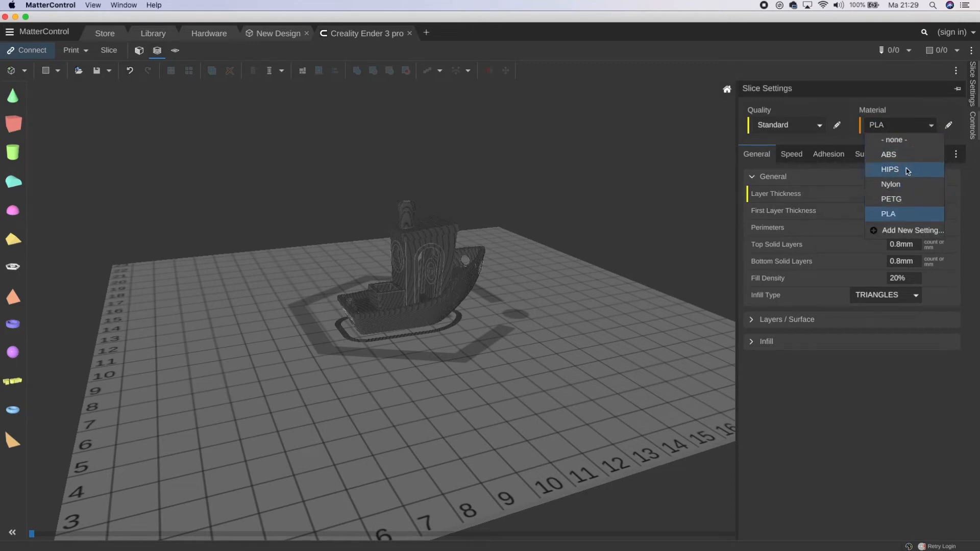
left_click(932, 127)
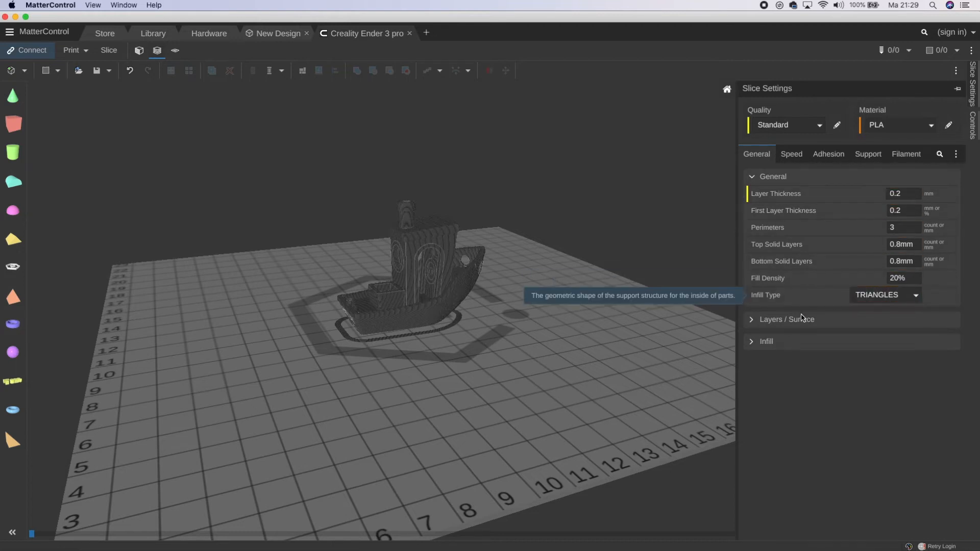
Expand the Layers / Surface and Infill groups of the general slice settings and review their options.
left_click(750, 320)
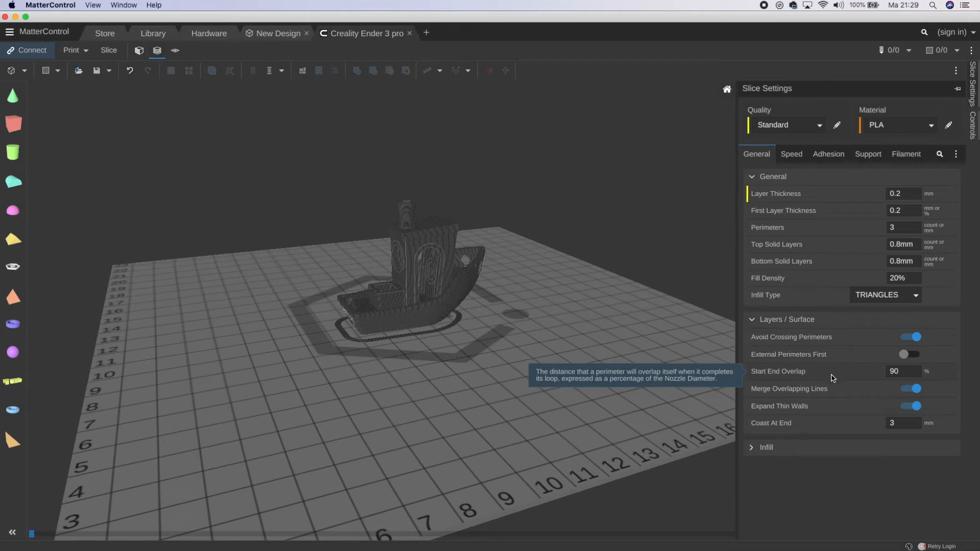
left_click(754, 449)
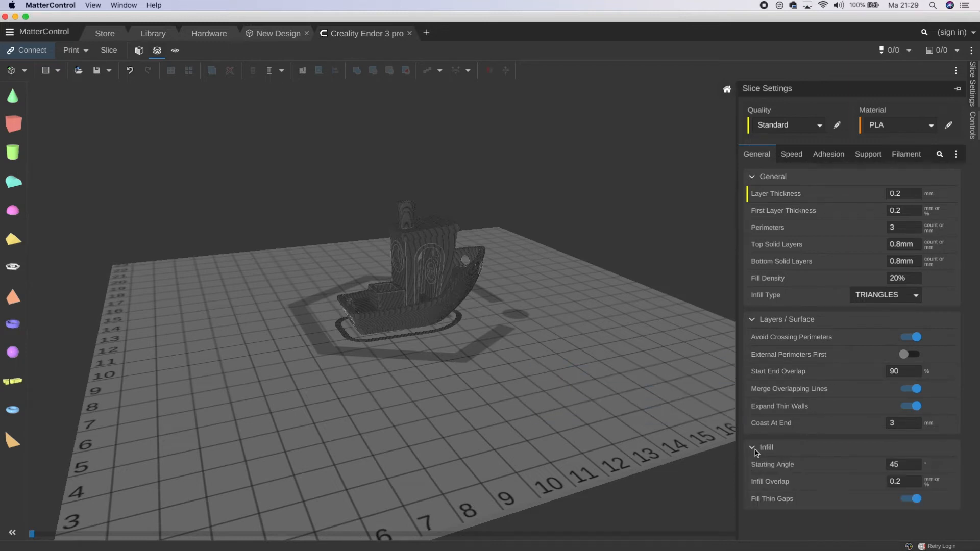
mouse_move(879, 488)
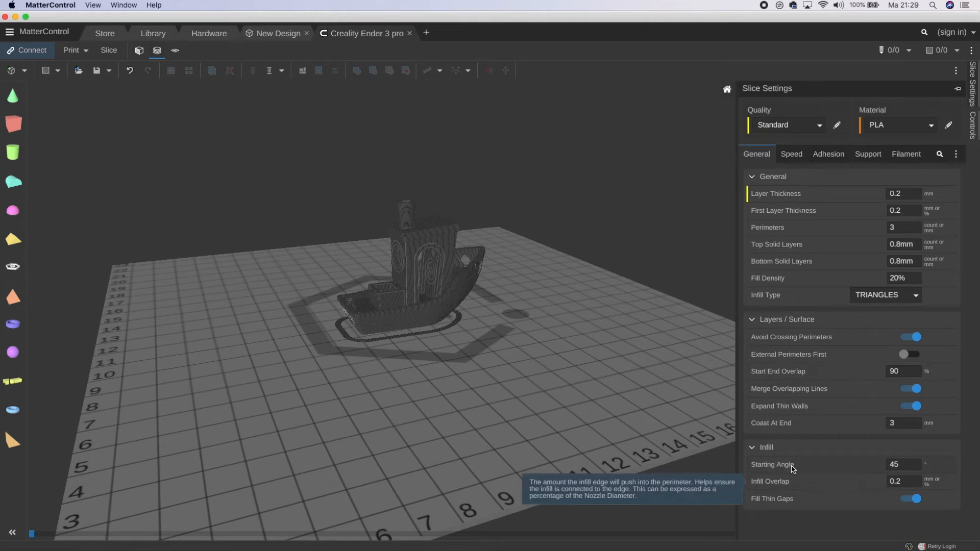
Review the print speed settings, from initial layer and infill speeds to perimeter, support and interface speeds.
left_click(793, 155)
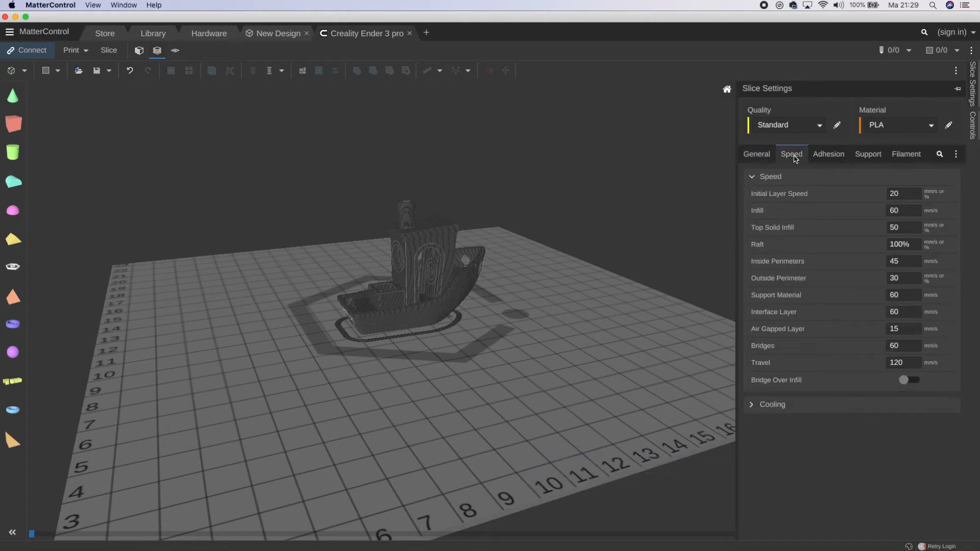
mouse_move(787, 202)
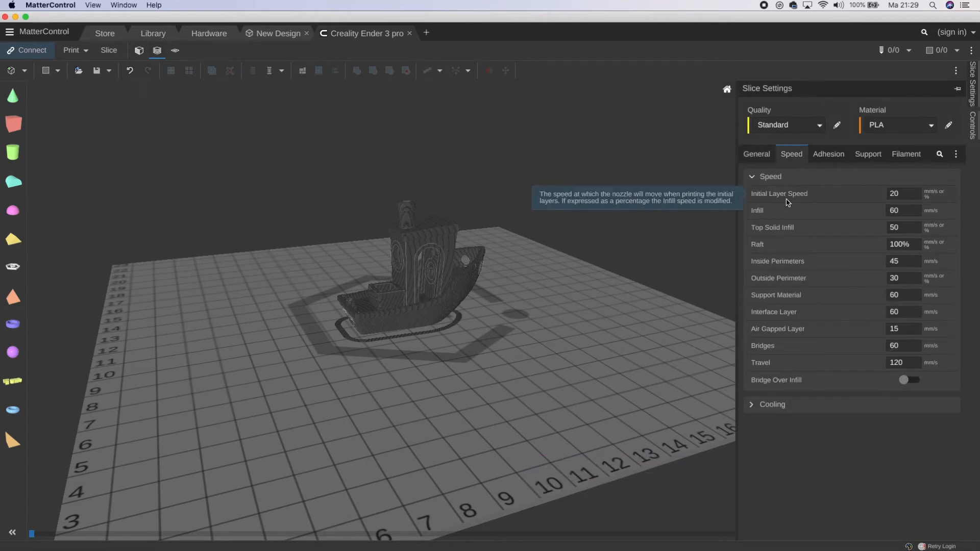
mouse_move(806, 227)
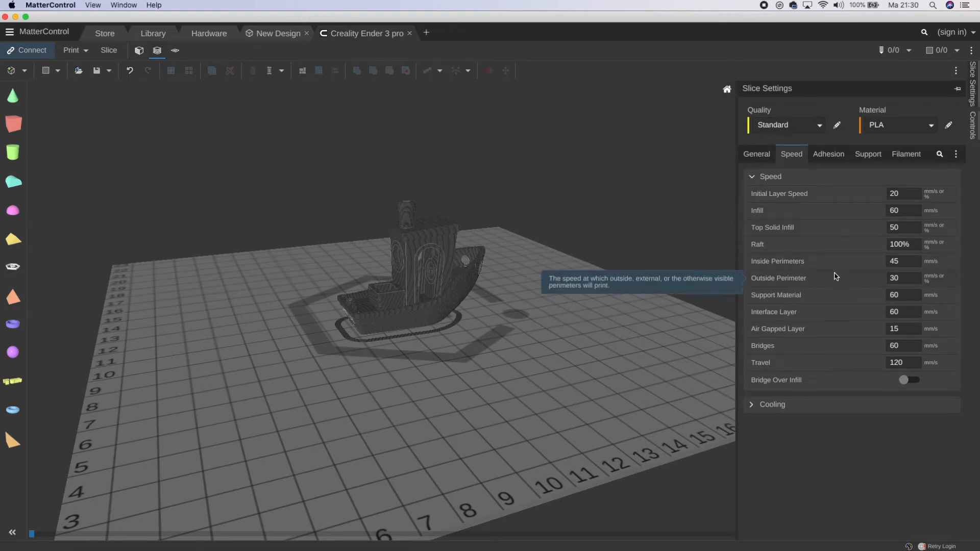
mouse_move(834, 302)
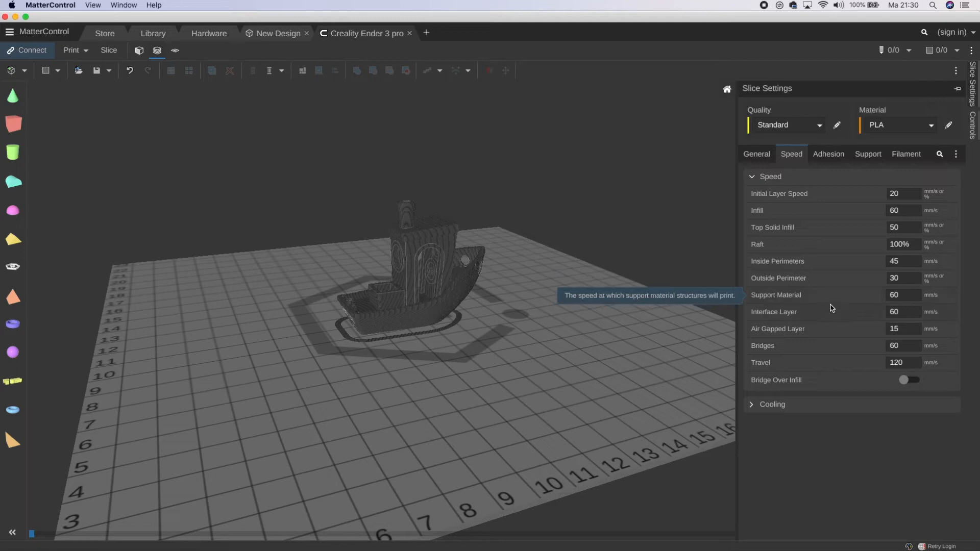
mouse_move(831, 328)
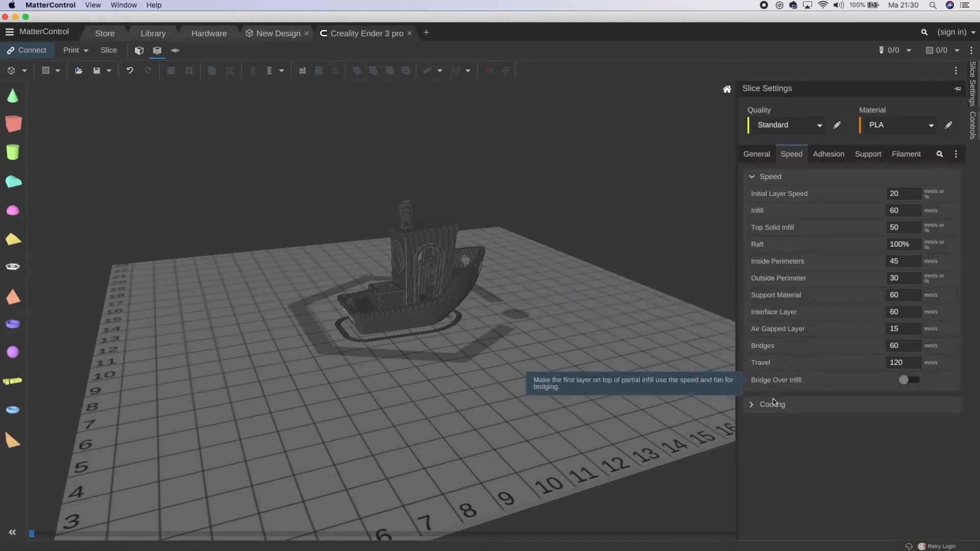
Review the adhesion settings for skirt, raft and brim, expanding the raft and brim options.
left_click(829, 154)
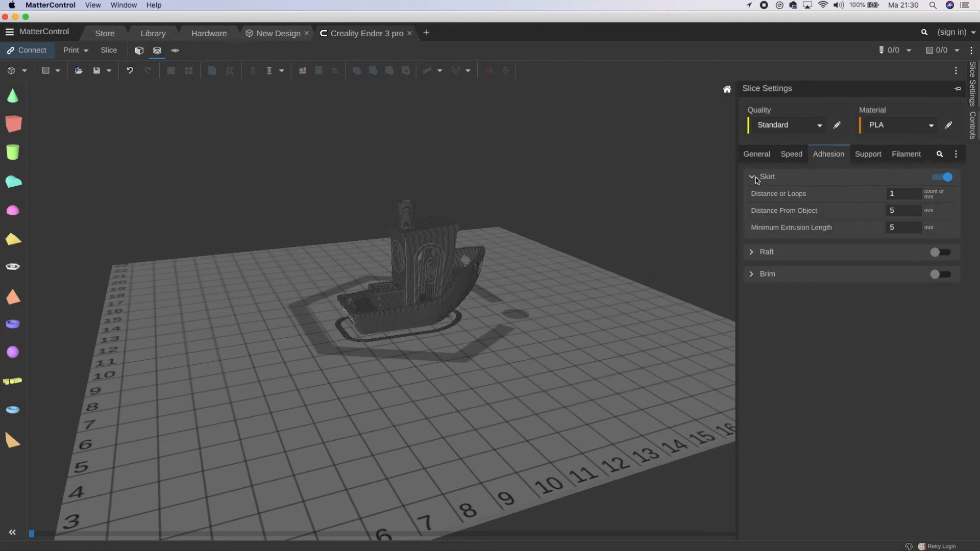
left_click(751, 252)
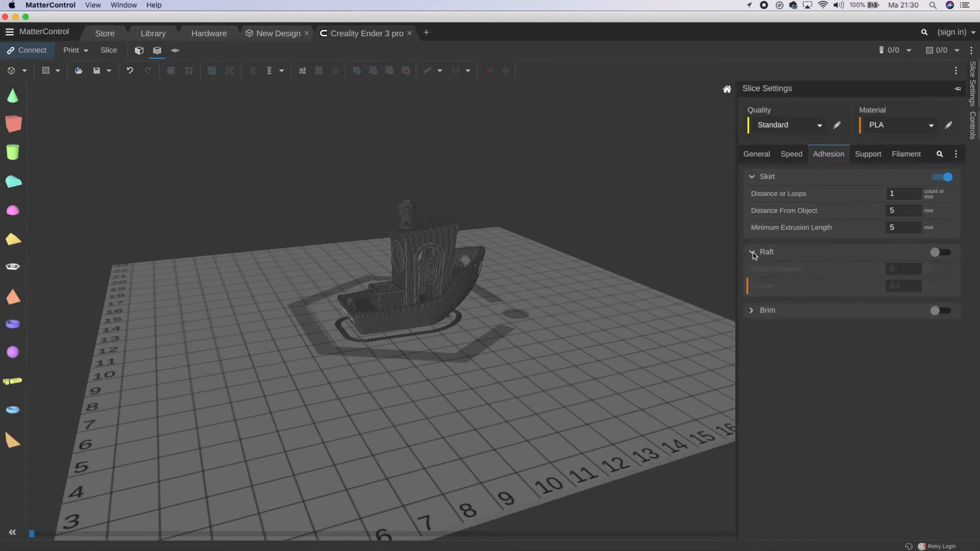
left_click(750, 310)
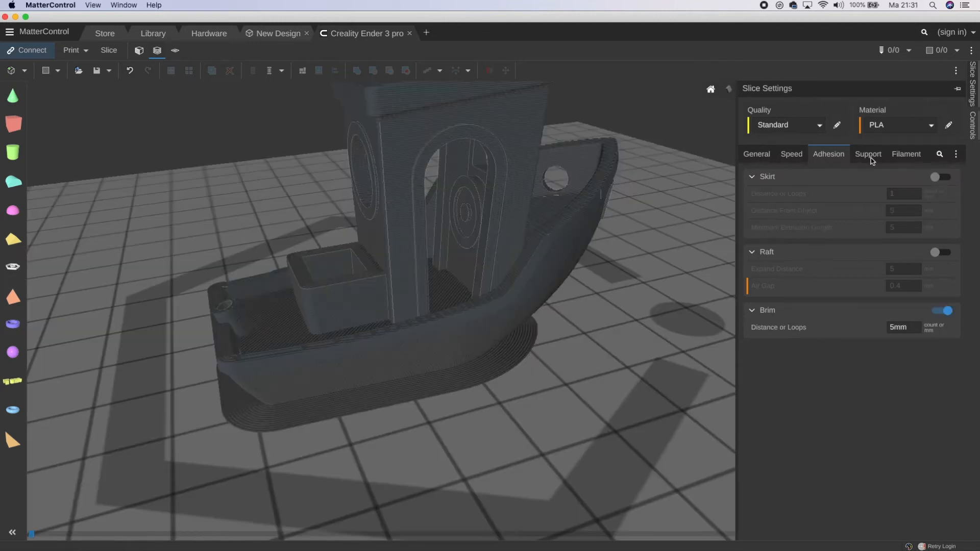
Review the support settings and the filament settings, including the fan and advanced filament options.
left_click(868, 154)
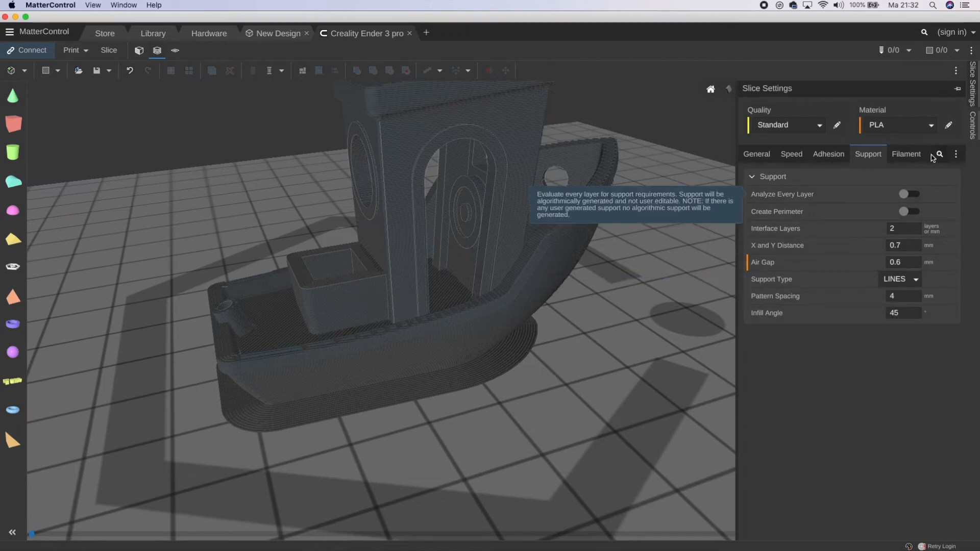
left_click(913, 157)
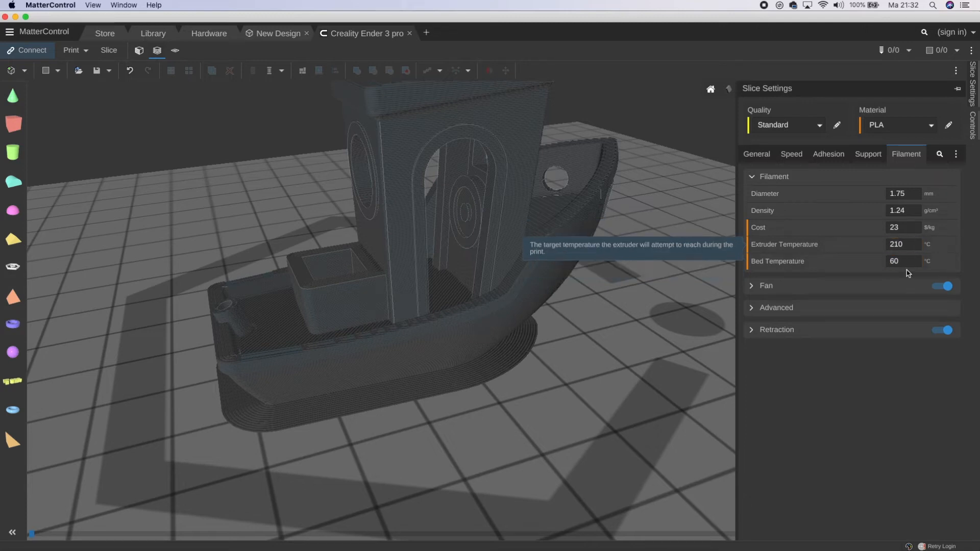
left_click(749, 286)
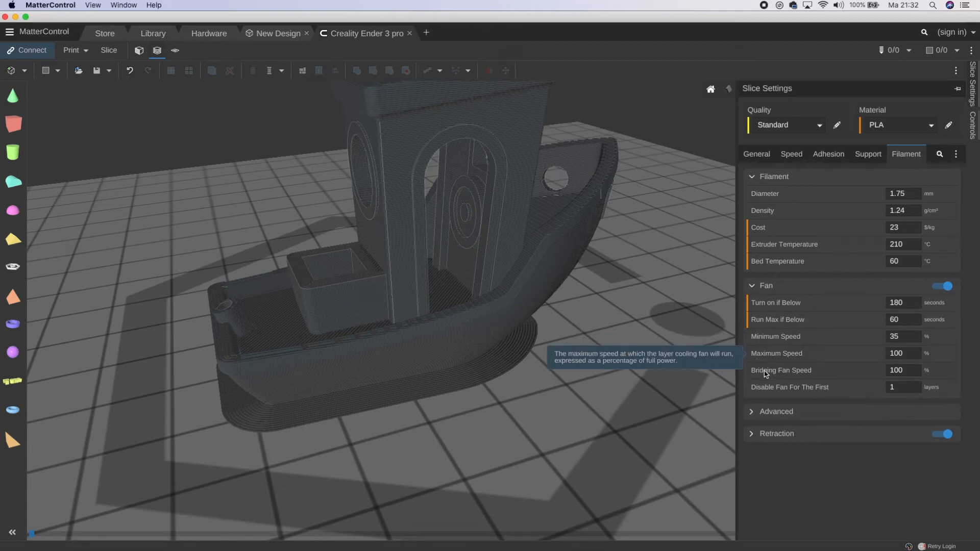
left_click(766, 411)
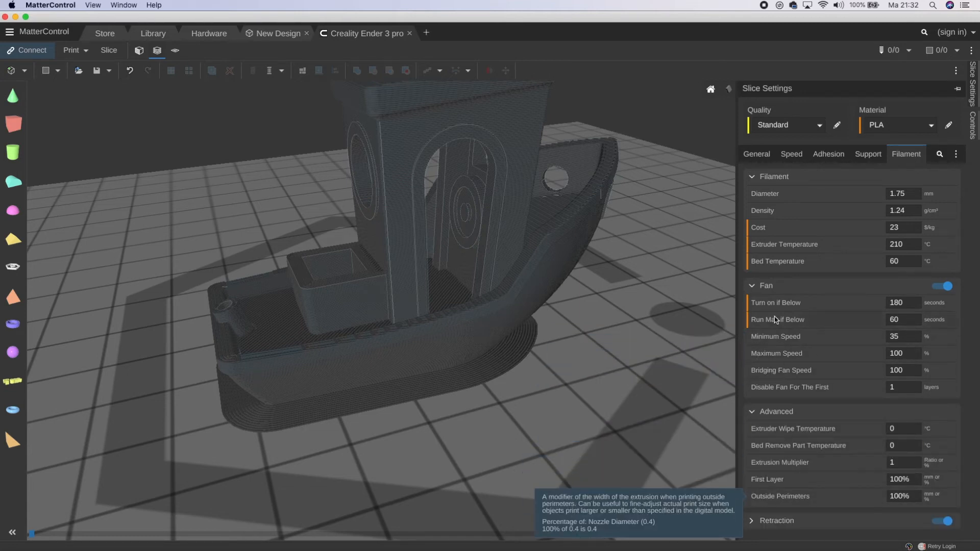
left_click(752, 286)
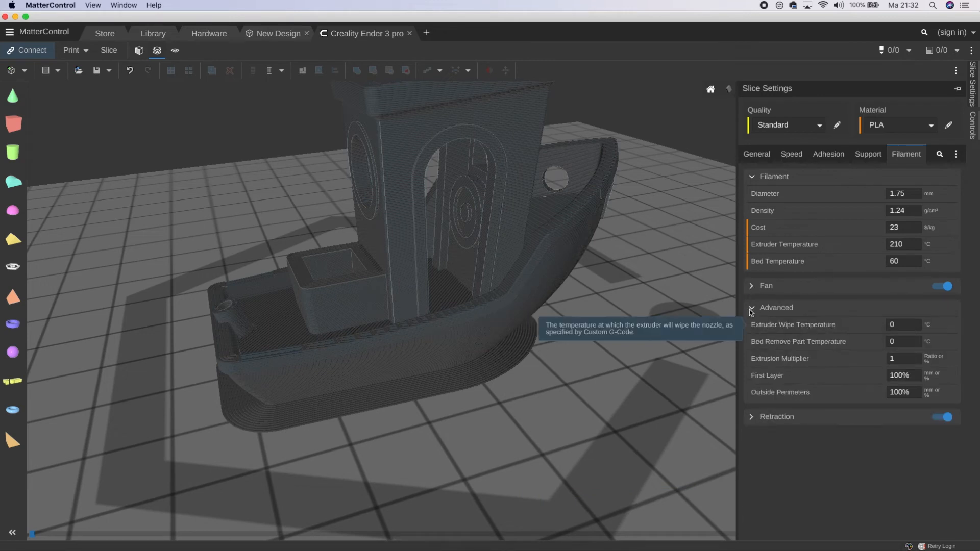
left_click(752, 308)
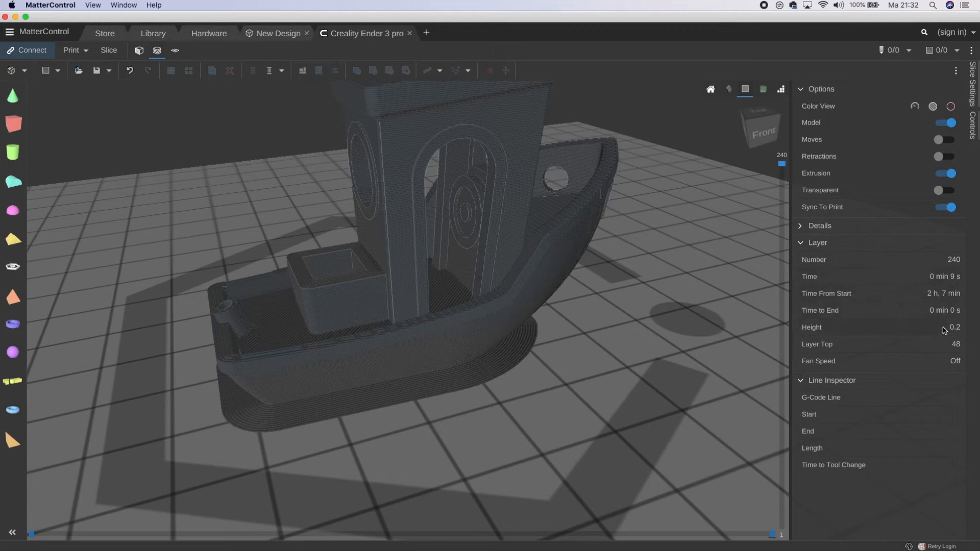
Collapse the line inspector and layer details of the preview and look over the print options.
left_click(804, 382)
left_click(800, 244)
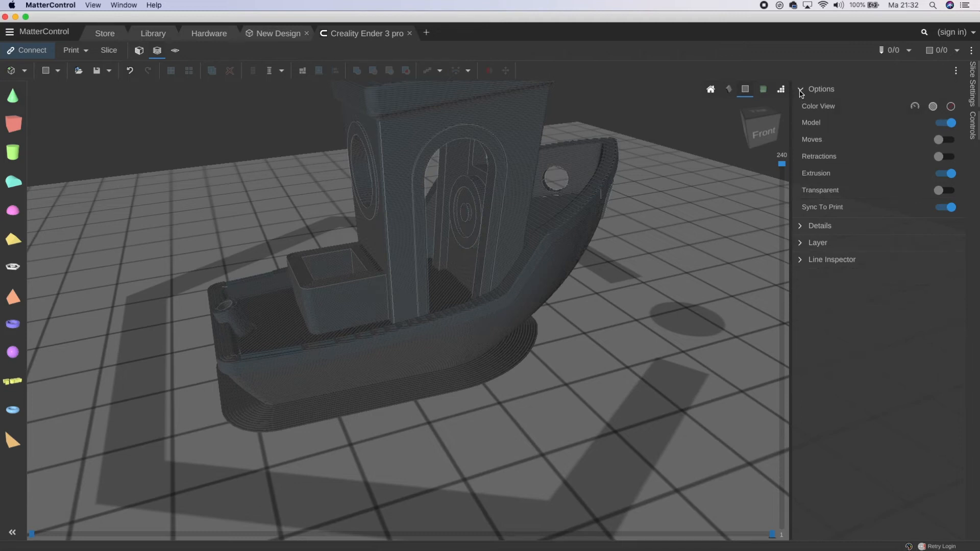
left_click(86, 53)
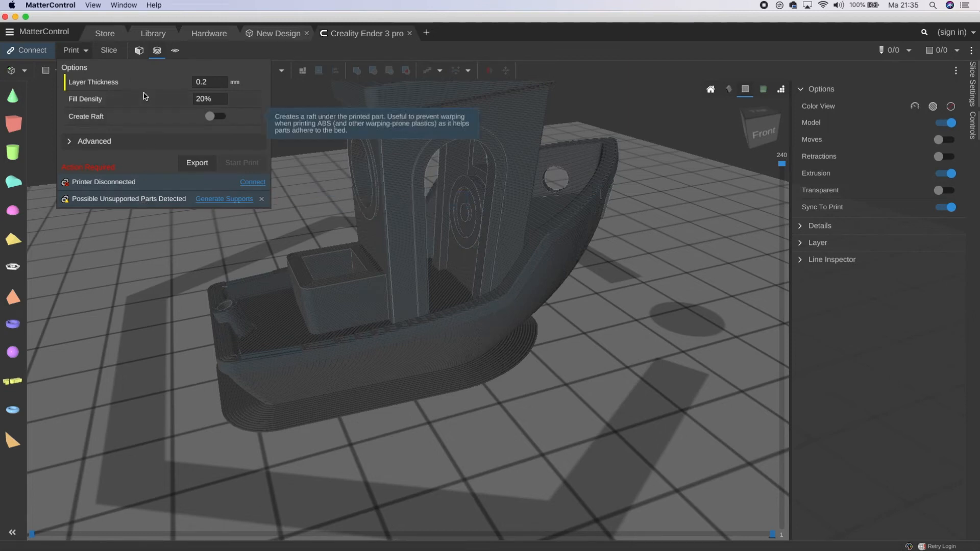
left_click(114, 51)
left_click(110, 71)
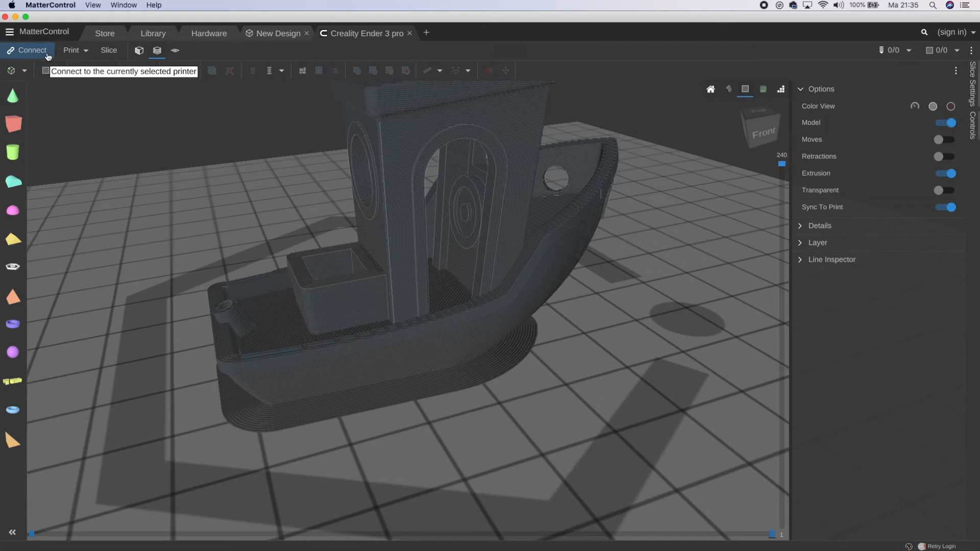
Export the sliced boat's G-code as Benchy_mattercontrol to the NO NAME drive.
left_click(73, 52)
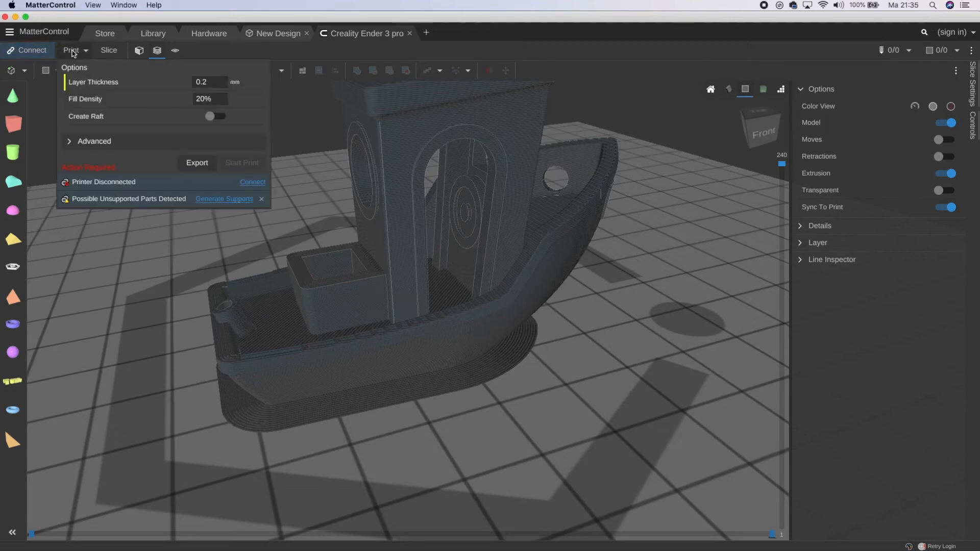
left_click(197, 162)
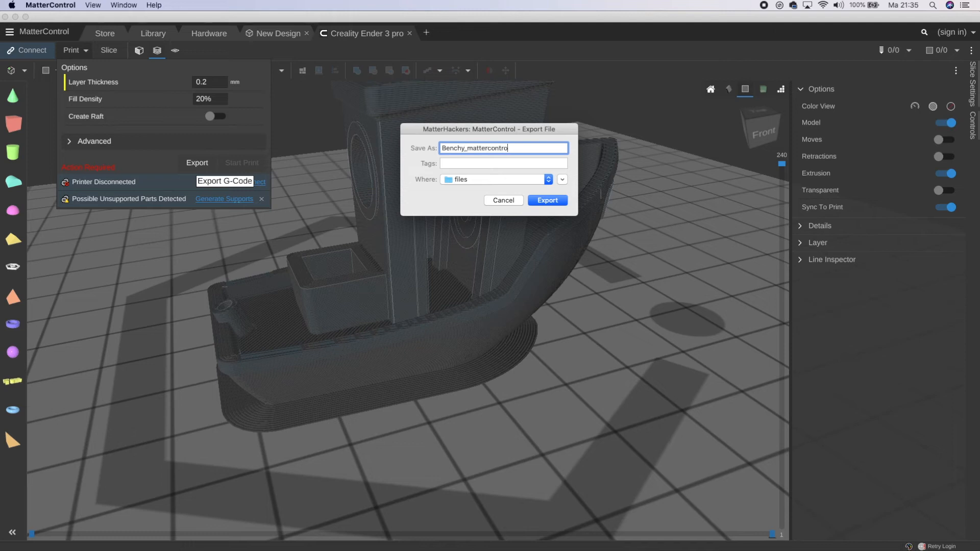
left_click(548, 179)
scroll(321, 275, "down", 3)
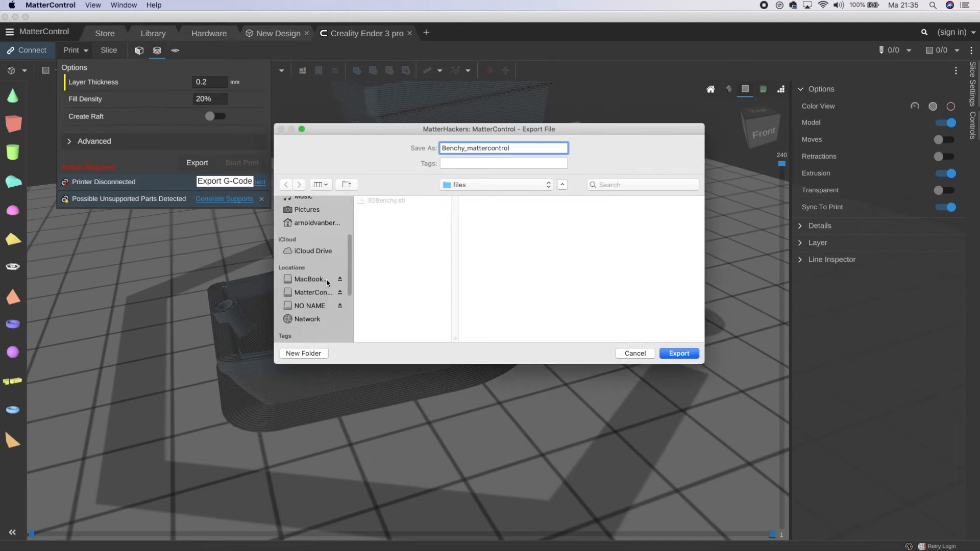
left_click(312, 306)
left_click(685, 358)
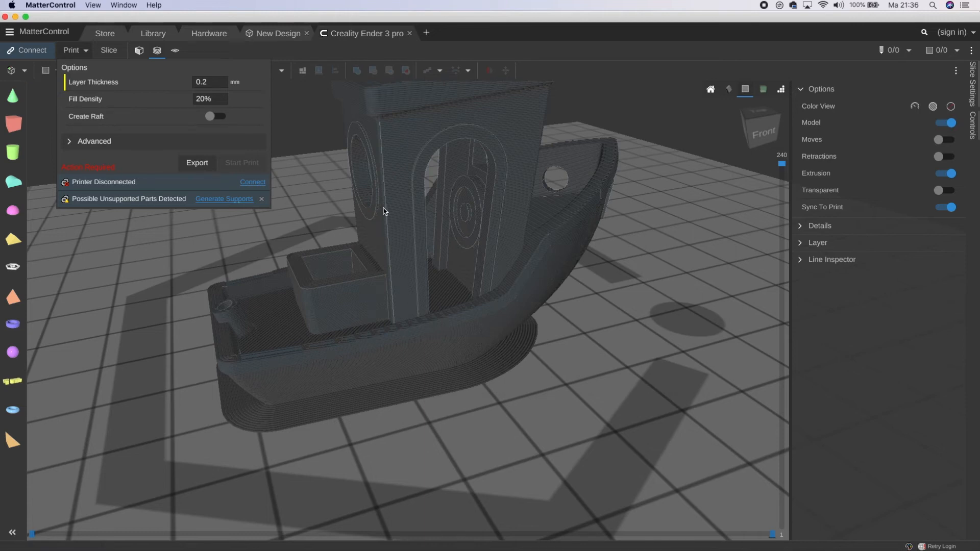
Open the exported Benchy_mattercontrol.gcode file from the NO NAME drive.
left_click(78, 70)
scroll(325, 241, "down", 3)
left_click(414, 125)
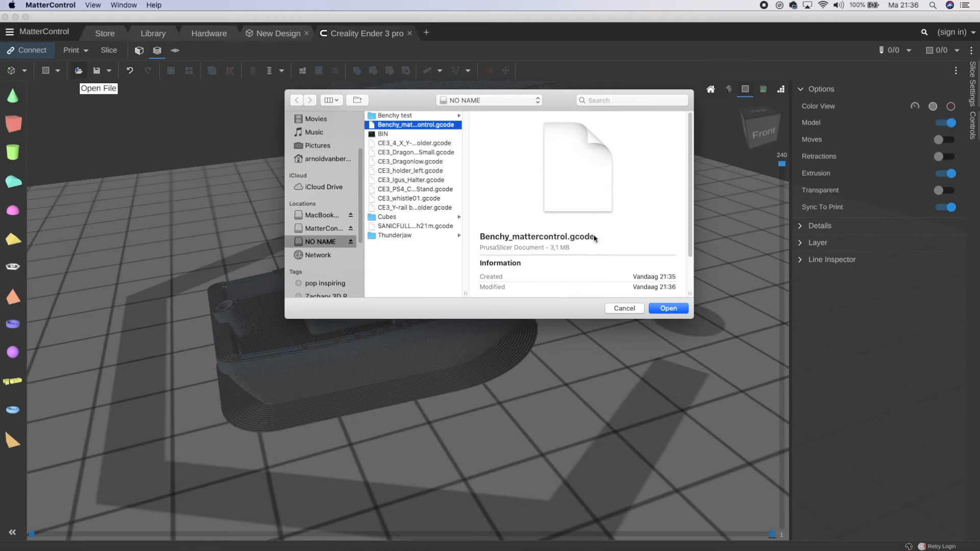
key("Return")
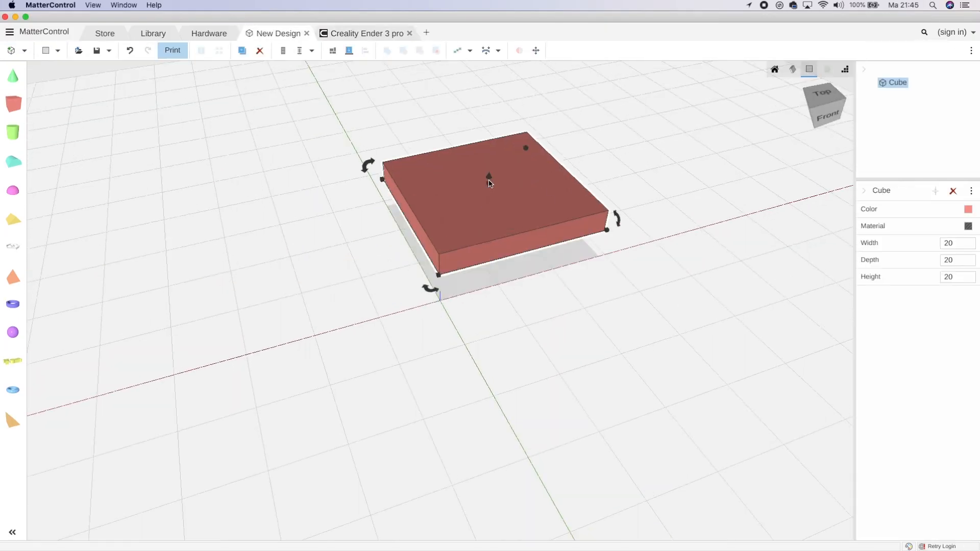
Add a cylinder beside the cube and set its diameter to 40, height to 10 and sides to 200.
left_click(541, 228)
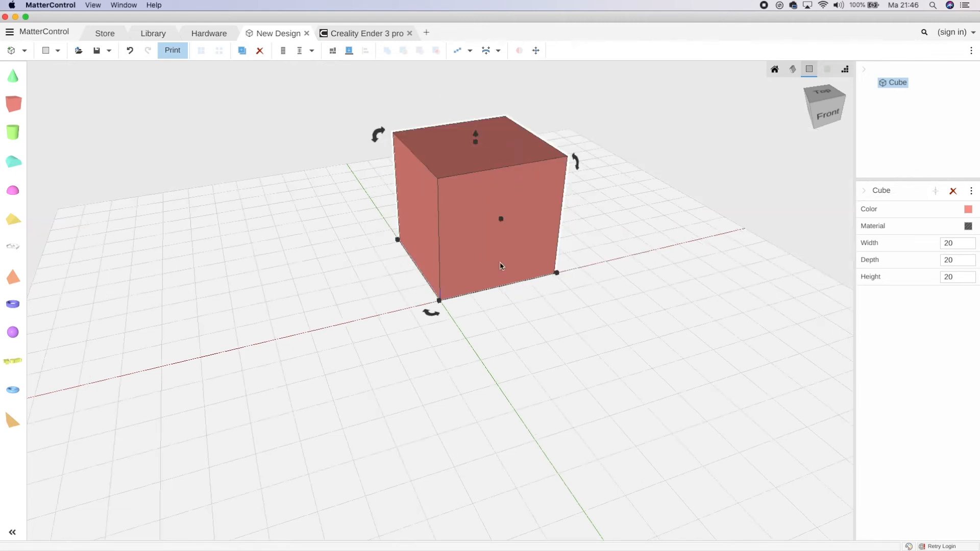
left_click_drag(12, 132, 329, 295)
type("40")
type("10")
left_click_drag(954, 260, 917, 276)
type("200")
Turn on the cylinder's advanced options and set its top diameter to 10.
left_click(962, 294)
left_click_drag(957, 343, 932, 348)
type("40")
key("BackSpace")
key("BackSpace")
type("10")
Adjust the cylinder's angular range, setting the ending angle to 180.
left_click_drag(957, 311, 932, 312)
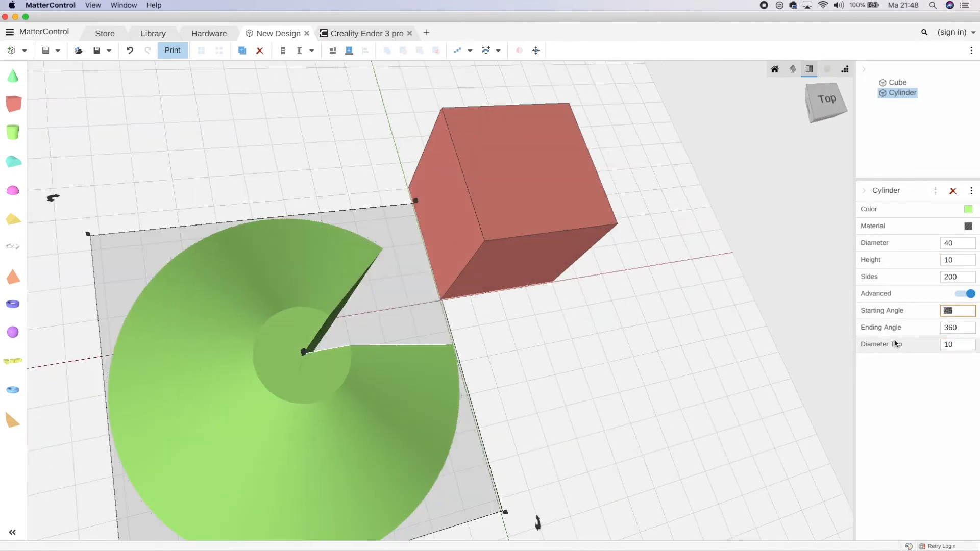
left_click_drag(957, 327, 935, 330)
type("180")
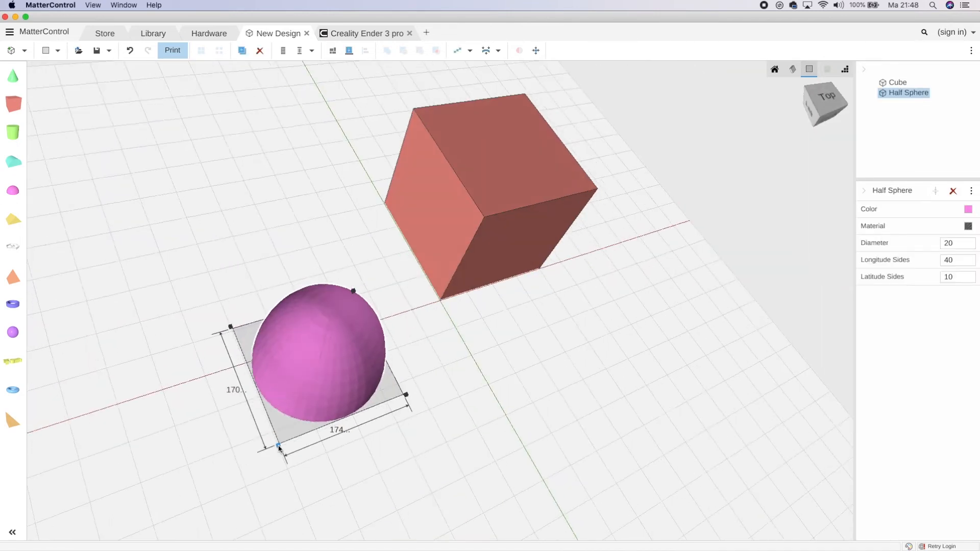
Change the half sphere's color to a deeper pink.
left_click(968, 209)
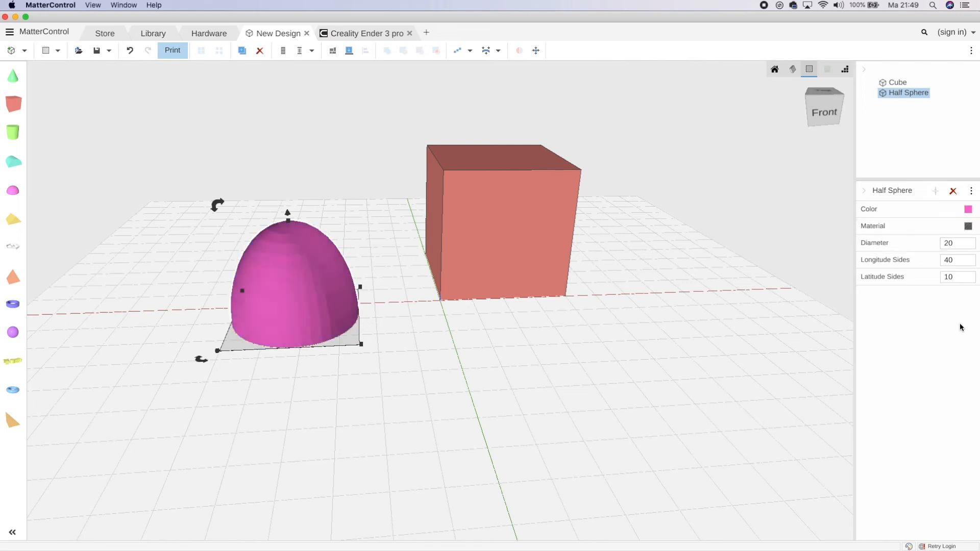
key("Tab")
scroll(791, 264, "up", 5)
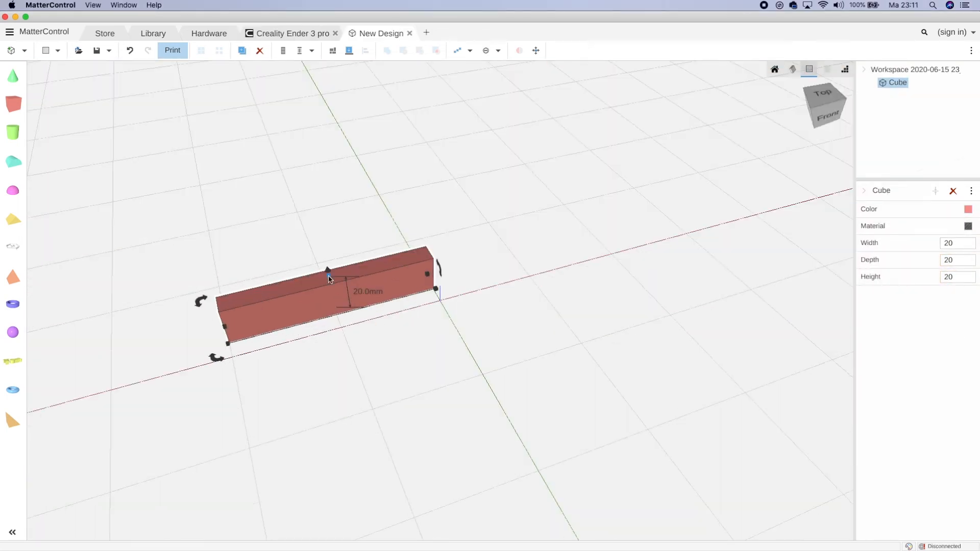
Raise the elongated cube into a taller wall and place a copy of it parallel in front.
left_click_drag(329, 276, 320, 222)
key("super+c")
key("super+v")
left_click_drag(284, 290, 343, 399)
Paste another copy of the wall and reshape and position it as a side wall of the box.
key("super+v")
left_click_drag(239, 462, 393, 487)
left_click_drag(390, 452, 265, 455)
right_click_drag(327, 474, 408, 465)
left_click_drag(375, 513, 318, 453)
Duplicate the side wall and move the copy to the opposite end of the box.
key("super+c")
key("super+v")
left_click_drag(237, 383, 452, 290)
right_click_drag(239, 260, 169, 312)
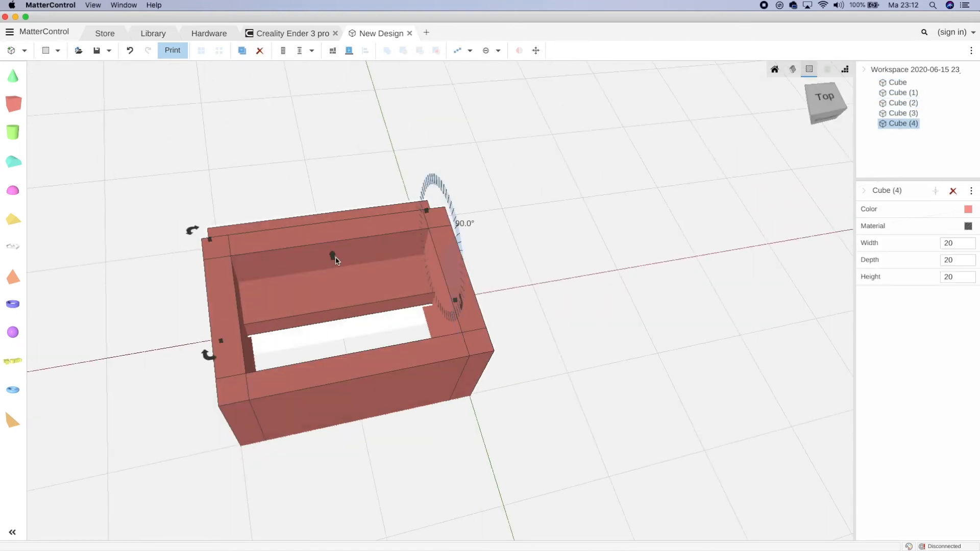
Try to combine all five cubes of the box into one object, and undo it.
right_click_drag(168, 366, 634, 438)
key("super+a")
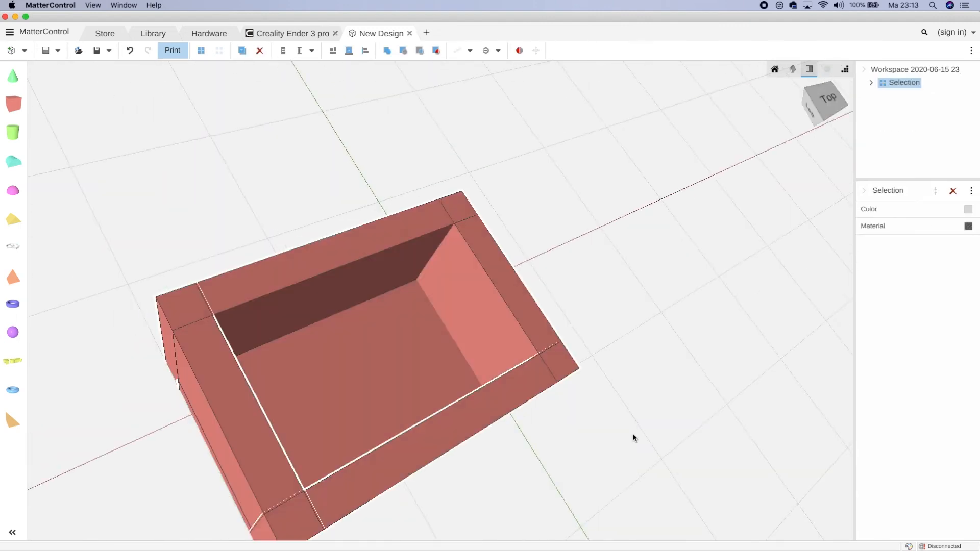
scroll(635, 437, "down", 5)
left_click(387, 51)
right_click_drag(551, 408, 551, 388)
left_click(481, 287)
right_click_drag(481, 288, 531, 347)
key("super+z")
Try selecting the box's cubes with an area selection and by picking individual walls.
left_click_drag(70, 127, 422, 431)
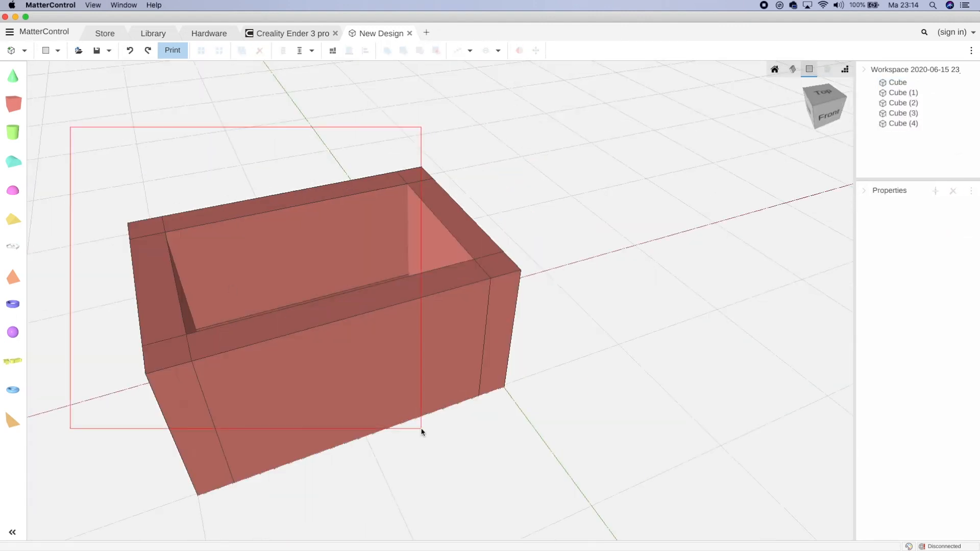
left_click(327, 309, "shift")
left_click(151, 289, "shift")
mouse_move(459, 434)
right_mouse_down()
mouse_move(592, 440)
mouse_move(474, 443)
right_mouse_up()
left_click(326, 332, "shift")
mouse_move(536, 433)
right_mouse_down()
mouse_move(592, 429)
mouse_move(554, 439)
right_mouse_up()
left_click(510, 242)
left_click(498, 51)
Try to subtract the selected box walls from each other and move the result, and undo both.
left_click(485, 236)
left_click(408, 378, "shift")
left_click(209, 301, "shift")
left_click(403, 51)
left_click_drag(451, 255, 692, 204)
key("super+z")
key("super+z")
Try the Subtract operation on the five cubes again and rotate the group, and undo both.
left_click(403, 50)
left_click_drag(459, 225, 520, 211)
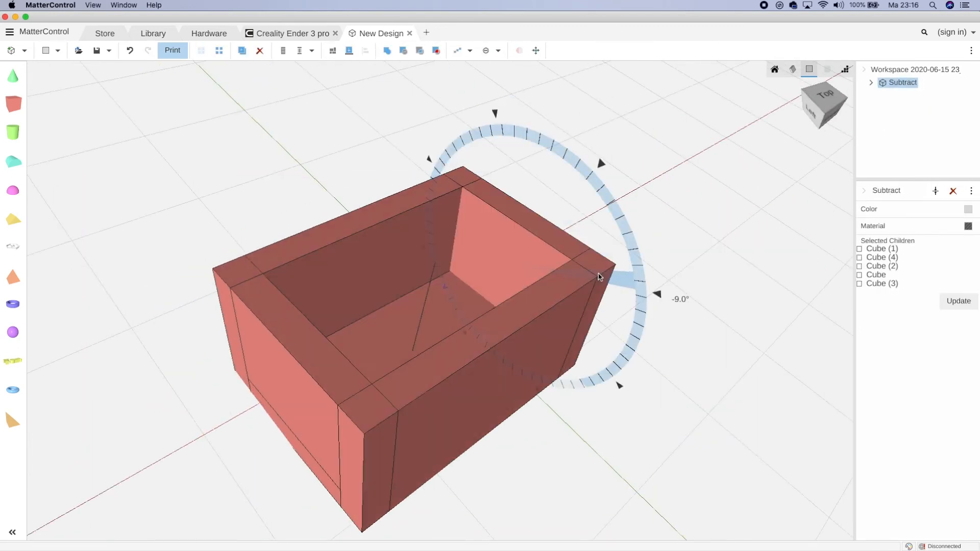
key("super+z")
key("super+z")
Combine the selected cubes of the box into one object.
left_click(387, 51)
left_click(602, 245)
right_click_drag(602, 245, 553, 187)
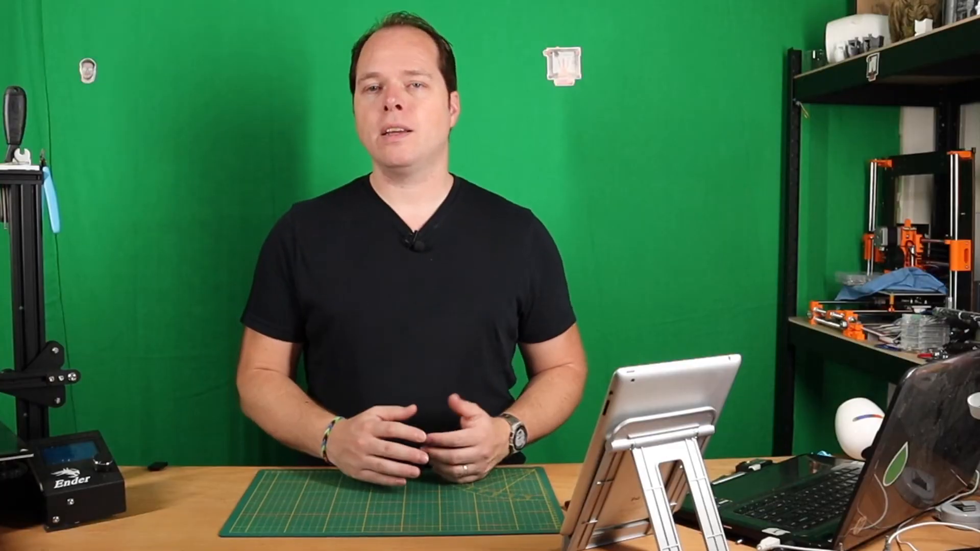